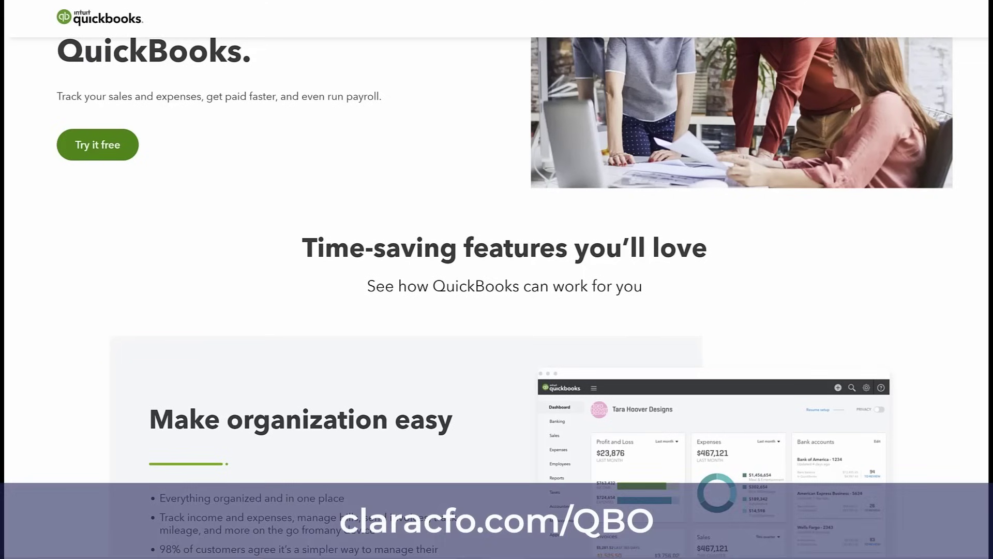
Look through the QuickBooks Online feature overview down to the plan comparison.
scroll(368, 151, up, 3)
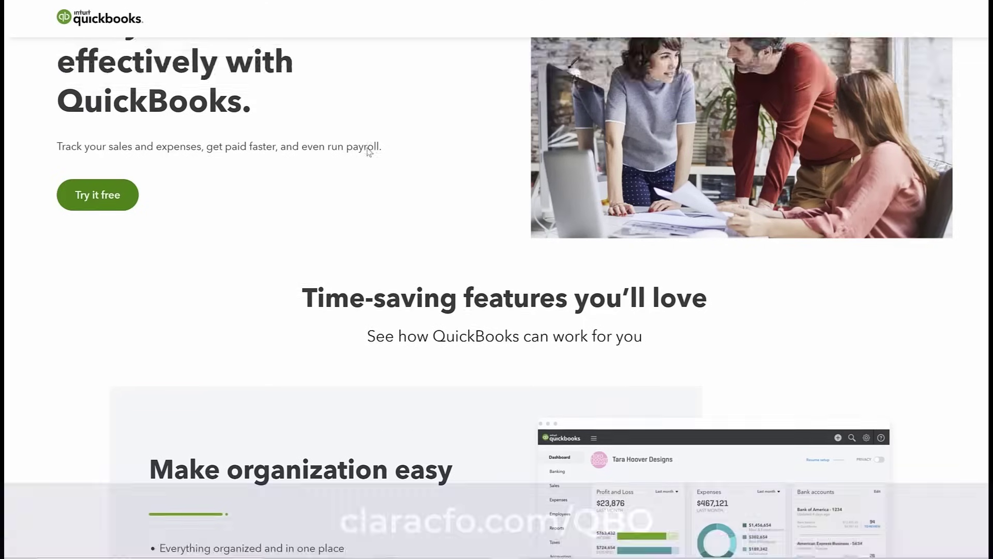
scroll(369, 151, down, 15)
scroll(370, 151, down, 10)
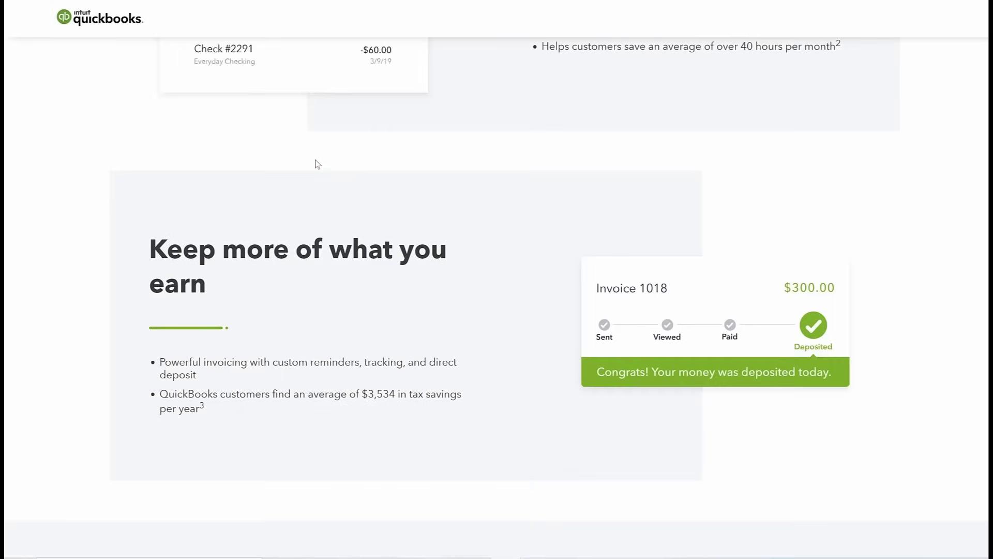
scroll(336, 183, down, 4)
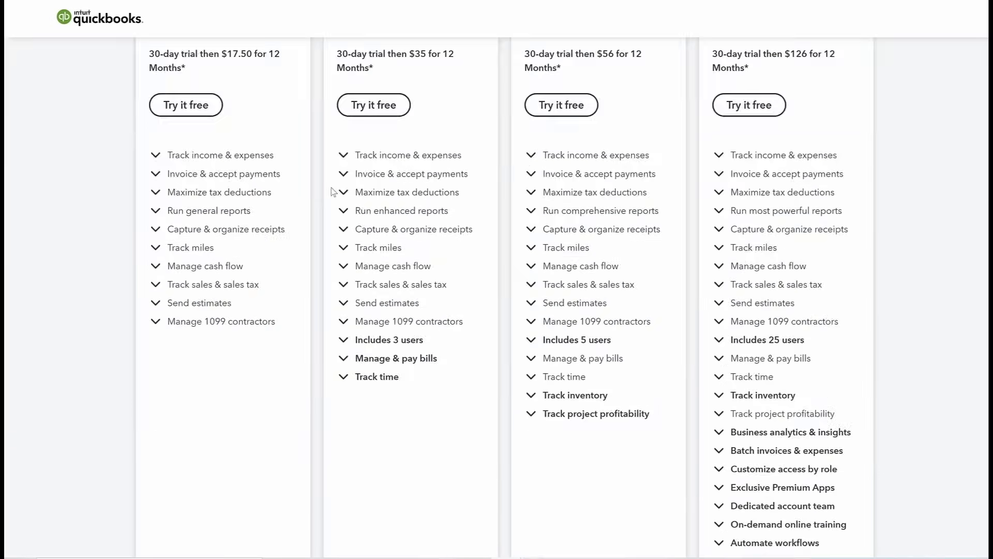
Compare the prices and included features of the Simple Start, Essentials, Plus and Advanced plans.
scroll(339, 197, up, 3)
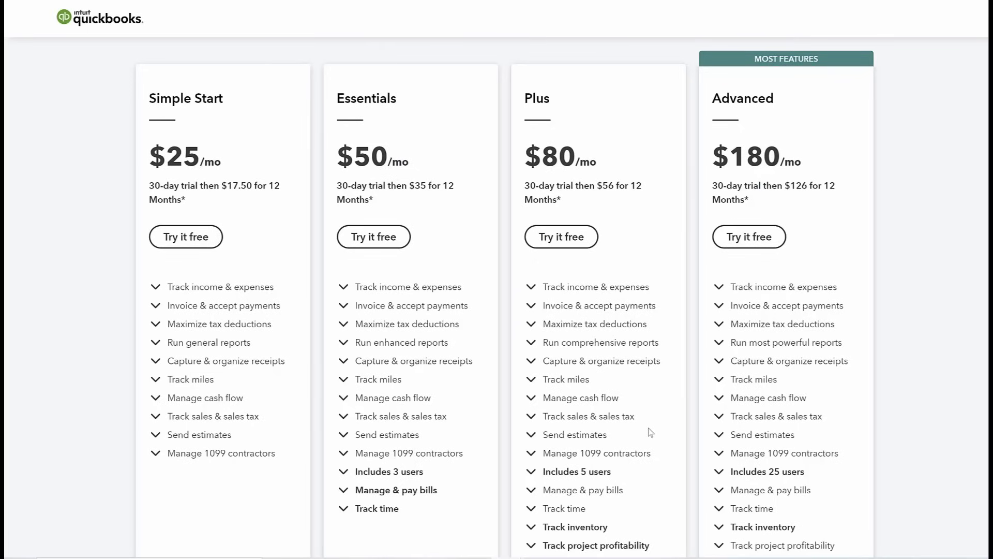
scroll(650, 433, down, 1)
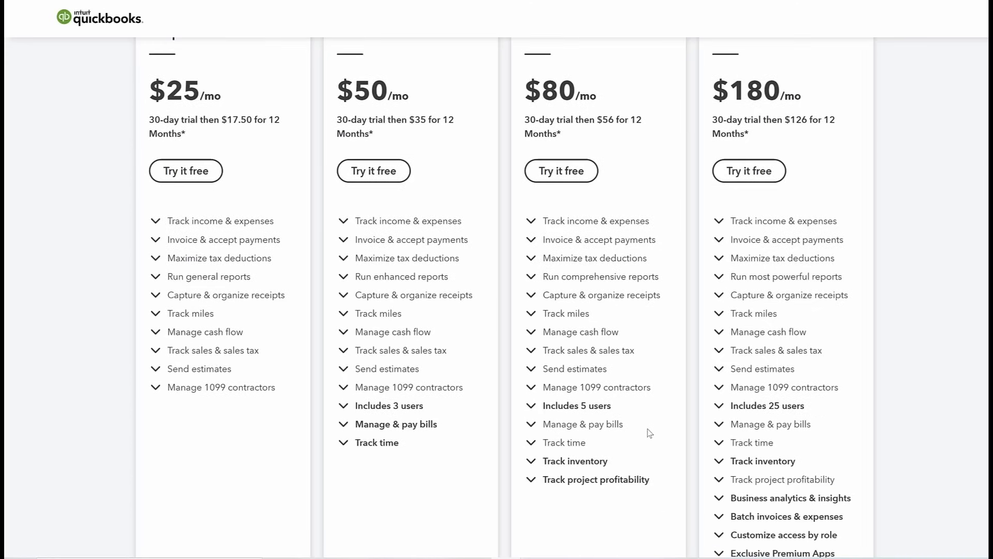
scroll(626, 374, up, 1)
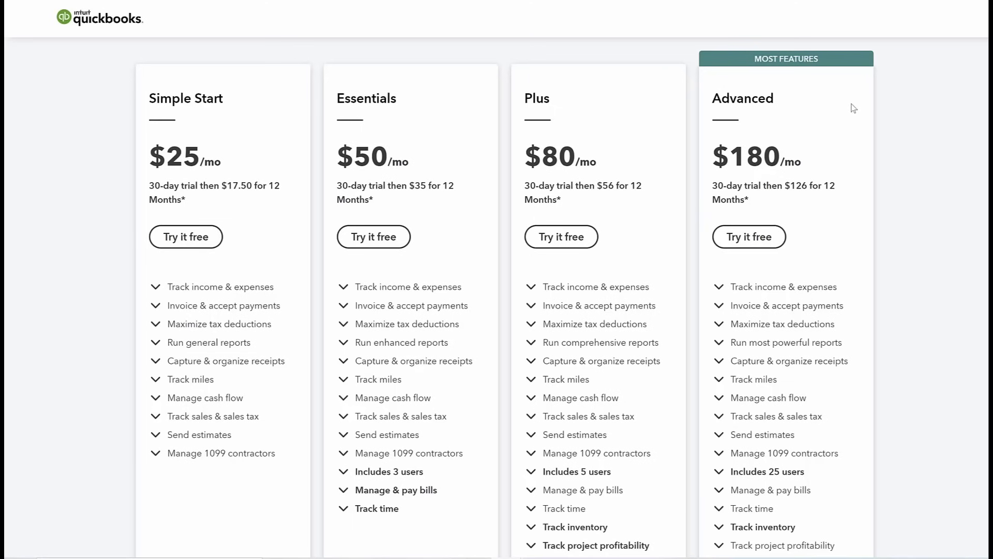
scroll(848, 155, down, 1)
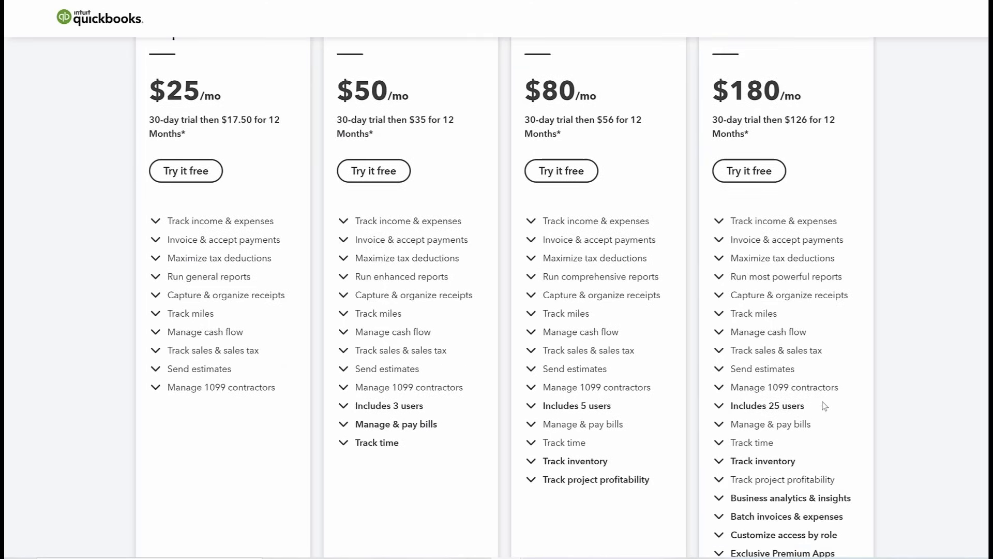
scroll(823, 402, down, 3)
scroll(824, 405, down, 1)
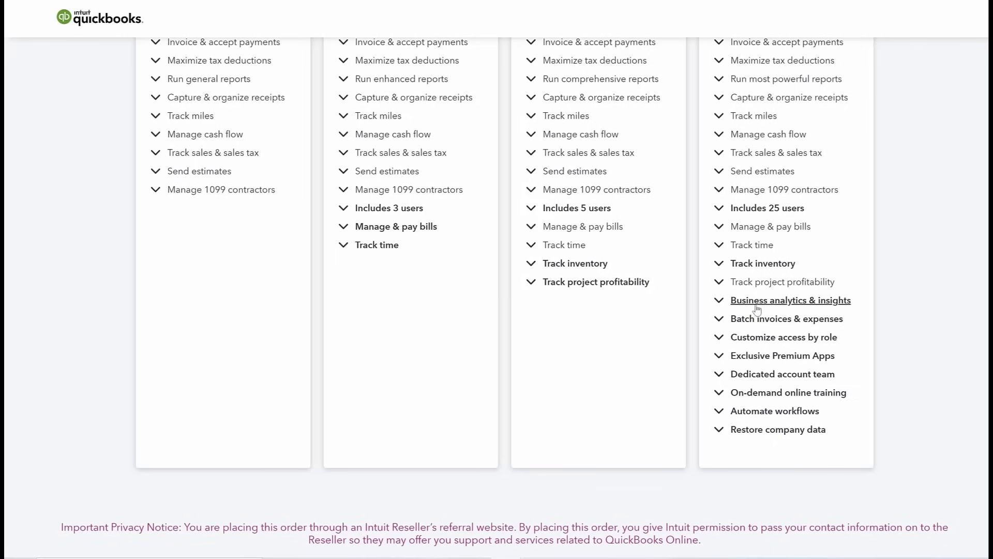
scroll(757, 309, up, 7)
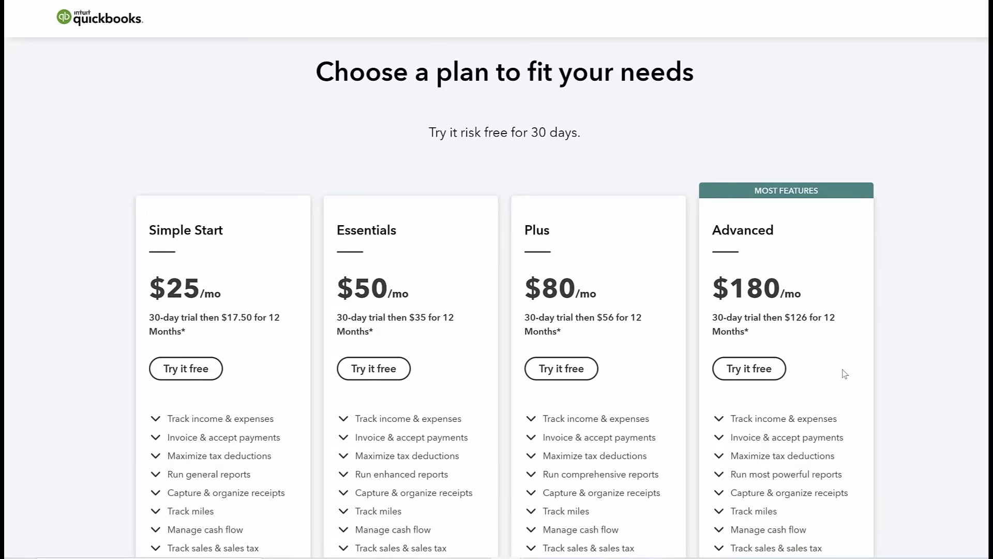
scroll(842, 375, down, 1)
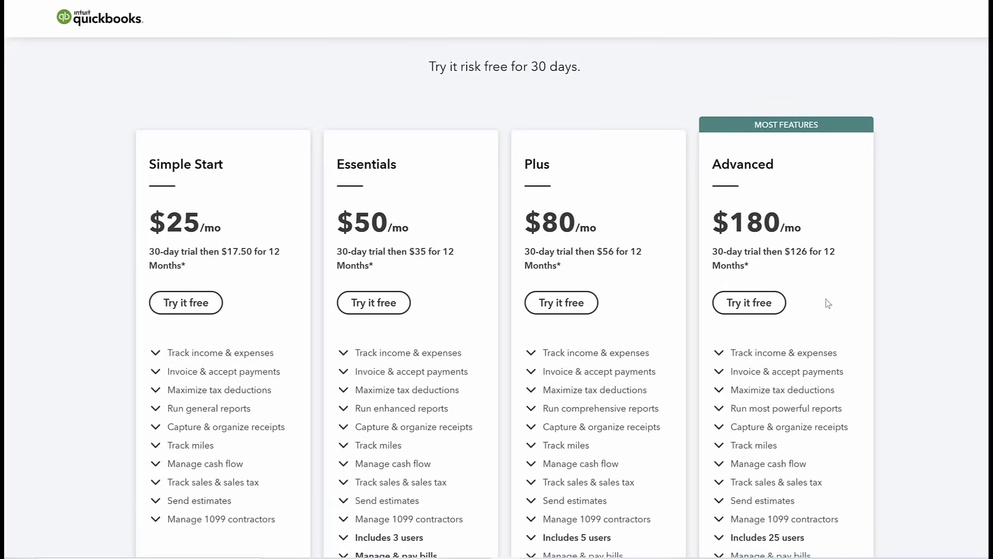
scroll(827, 292, down, 1)
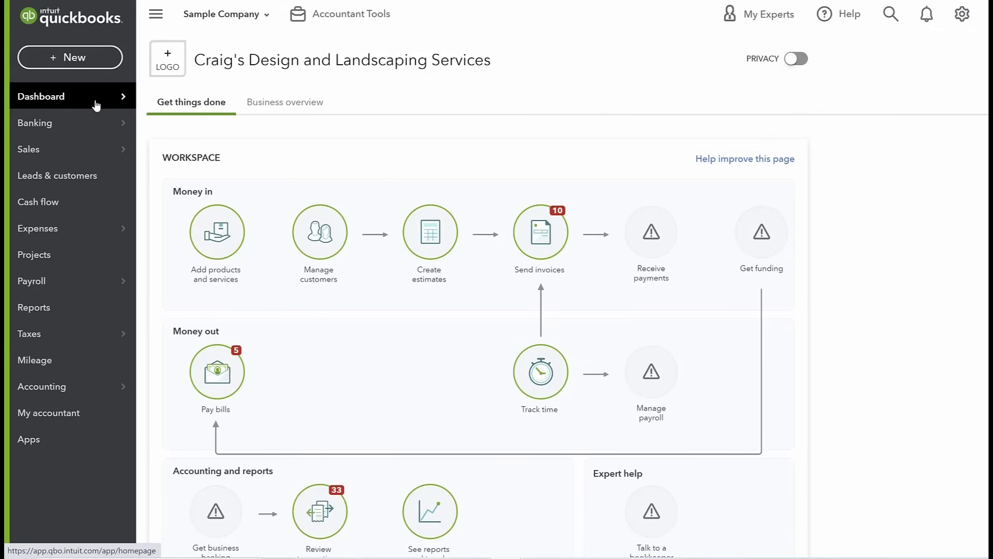
Open the favorite Profit and Loss report and review it from income down to net income.
click(108, 296)
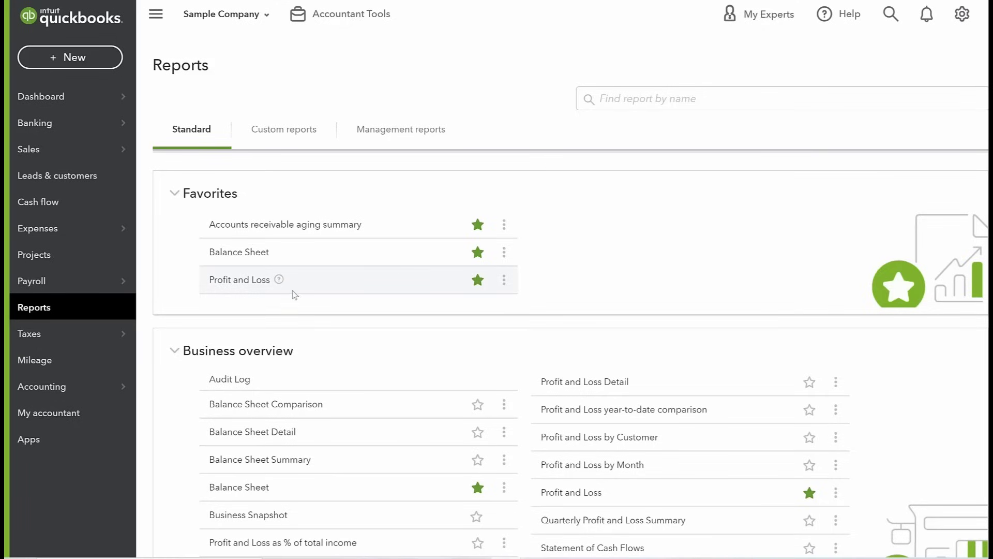
click(261, 280)
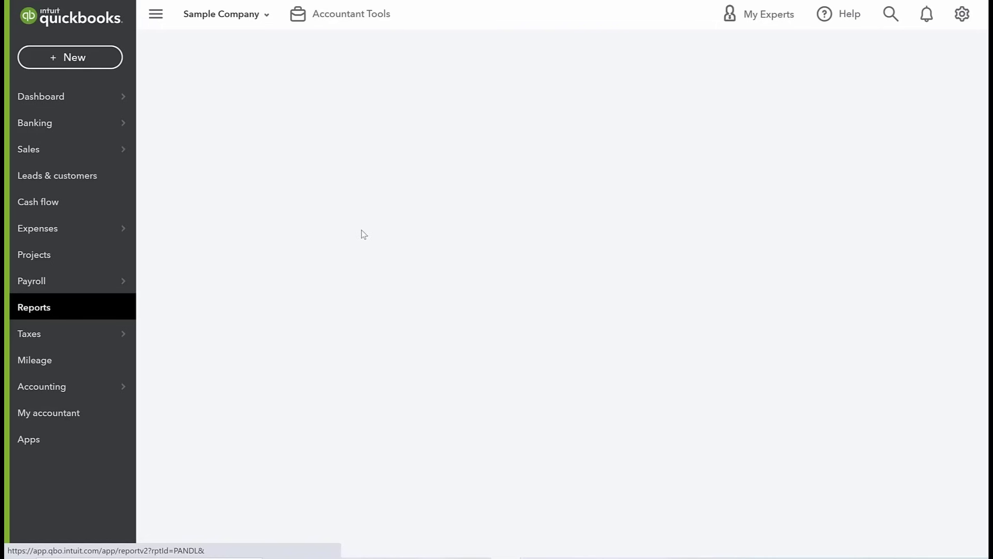
scroll(429, 218, down, 10)
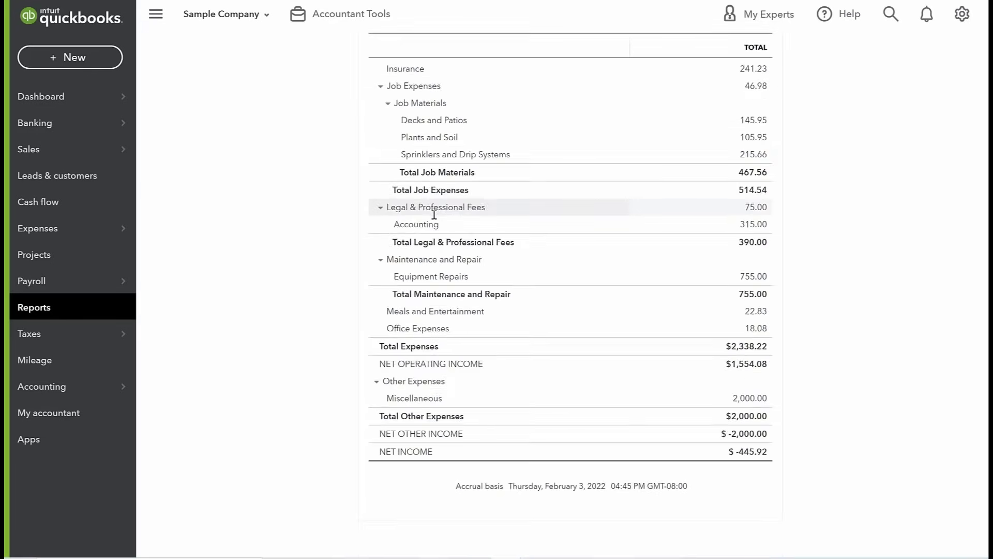
scroll(435, 215, up, 10)
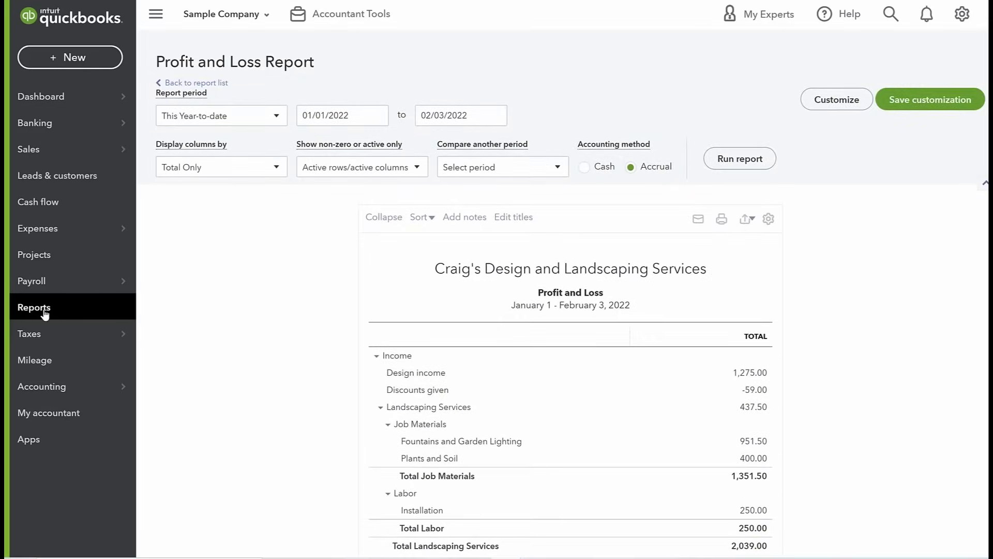
Open the favorite Balance Sheet report and review its assets, liabilities and equity.
click(45, 311)
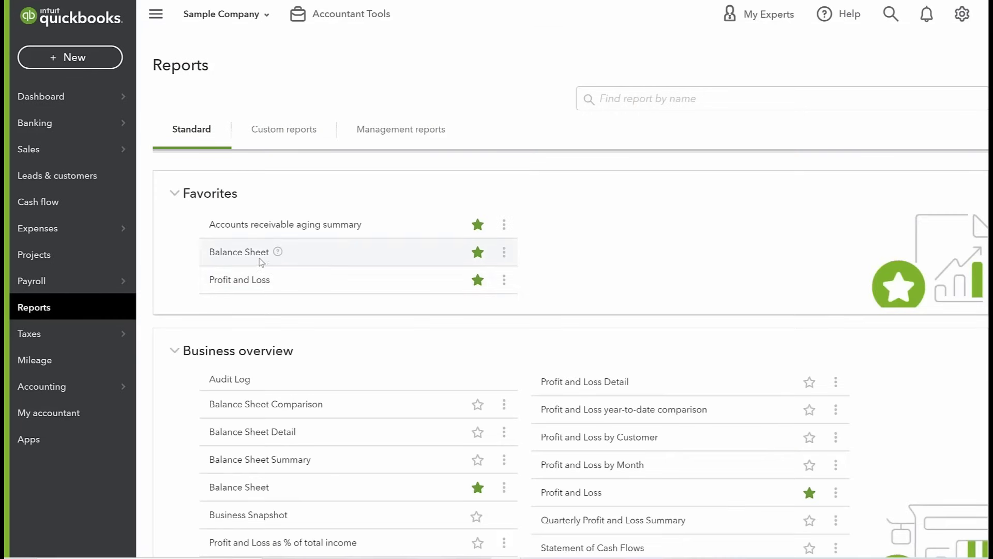
click(259, 260)
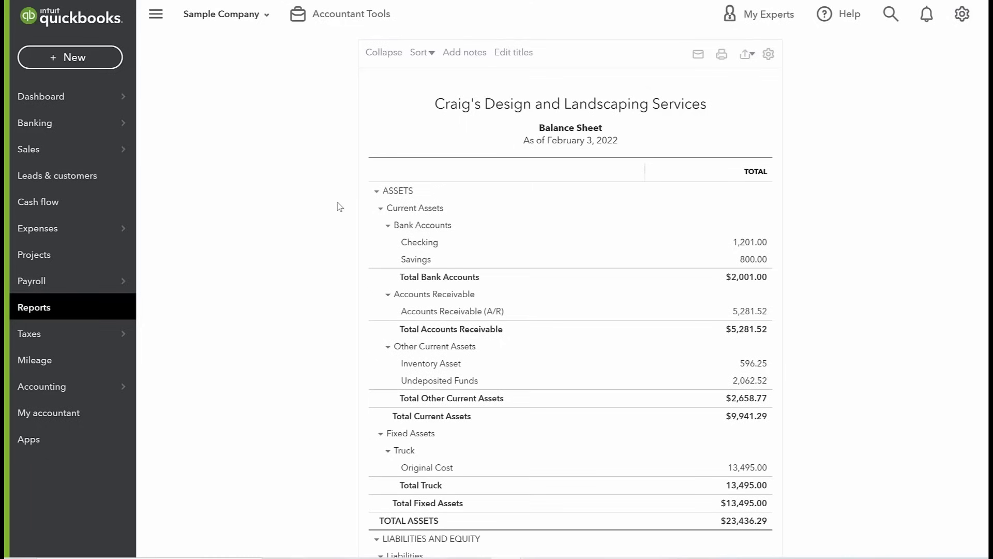
scroll(363, 269, down, 5)
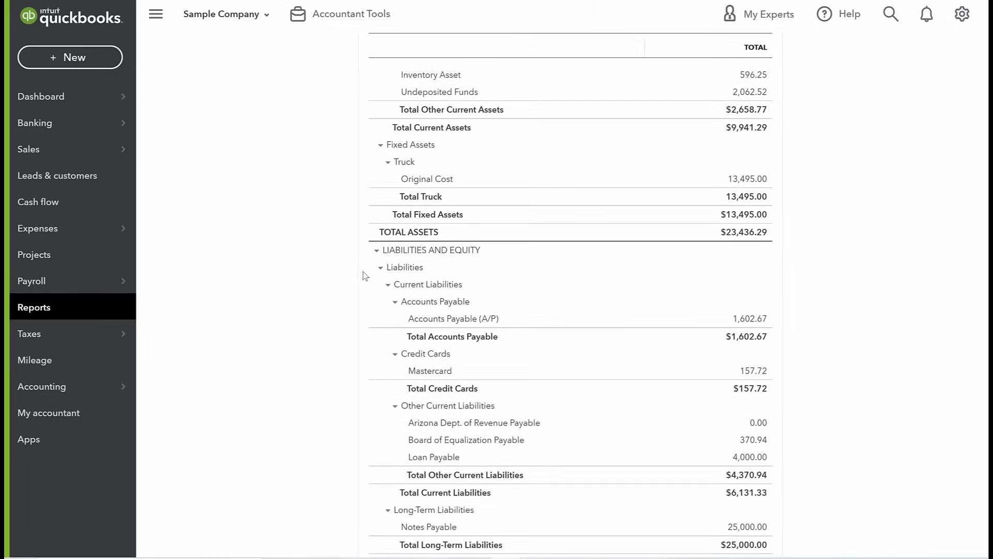
scroll(360, 388, down, 4)
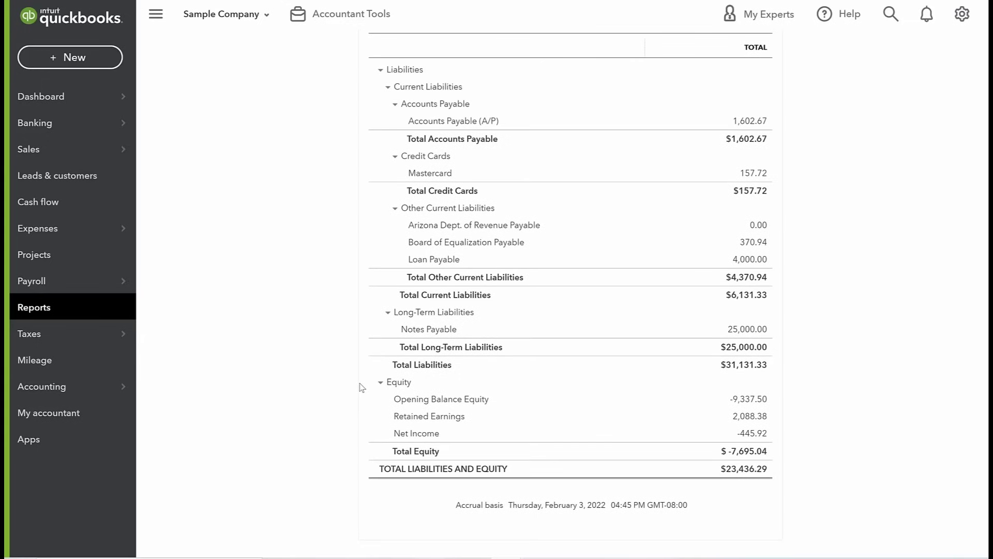
scroll(359, 388, up, 9)
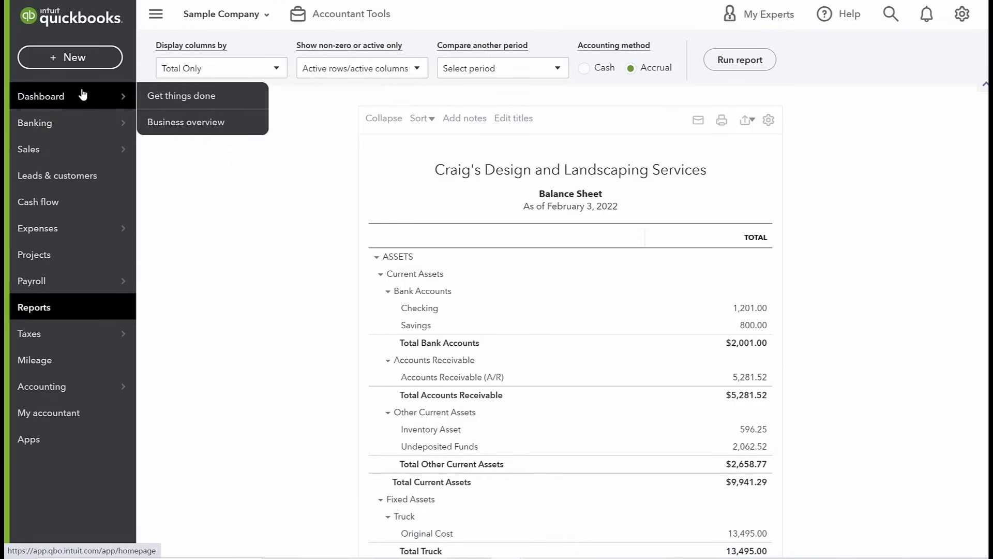
Return to the dashboard and survey the main navigation sections from Banking through Accounting.
click(86, 42)
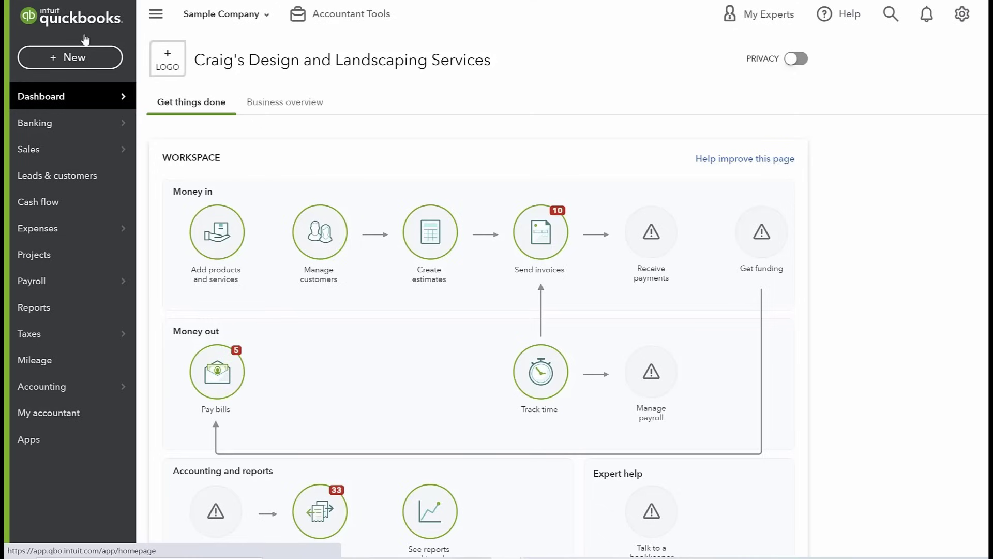
mouse_move(46, 131)
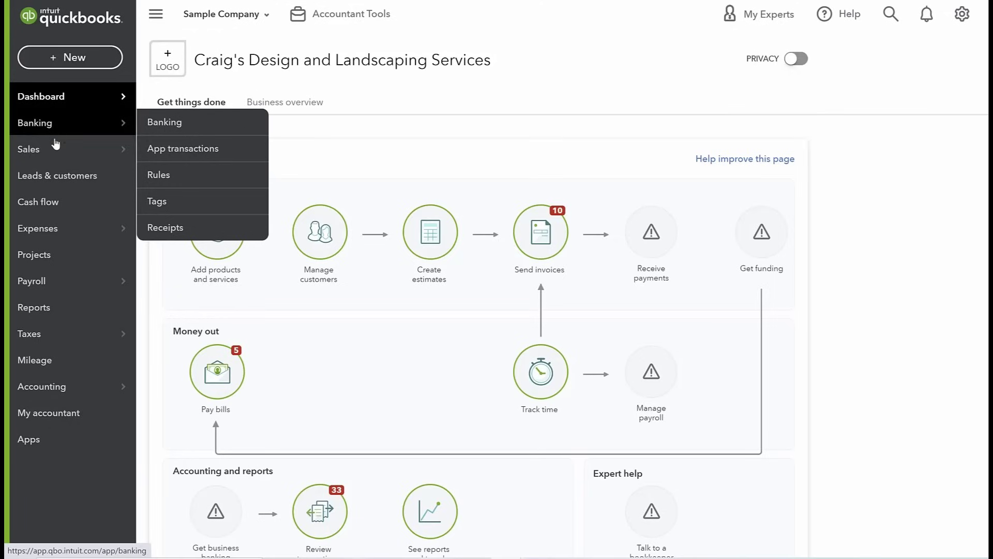
mouse_move(56, 151)
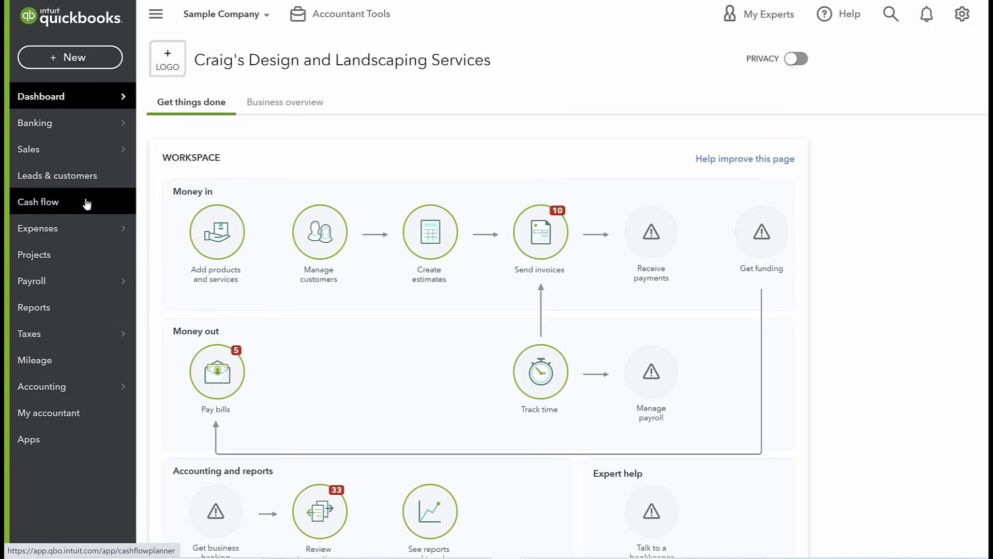
mouse_move(109, 234)
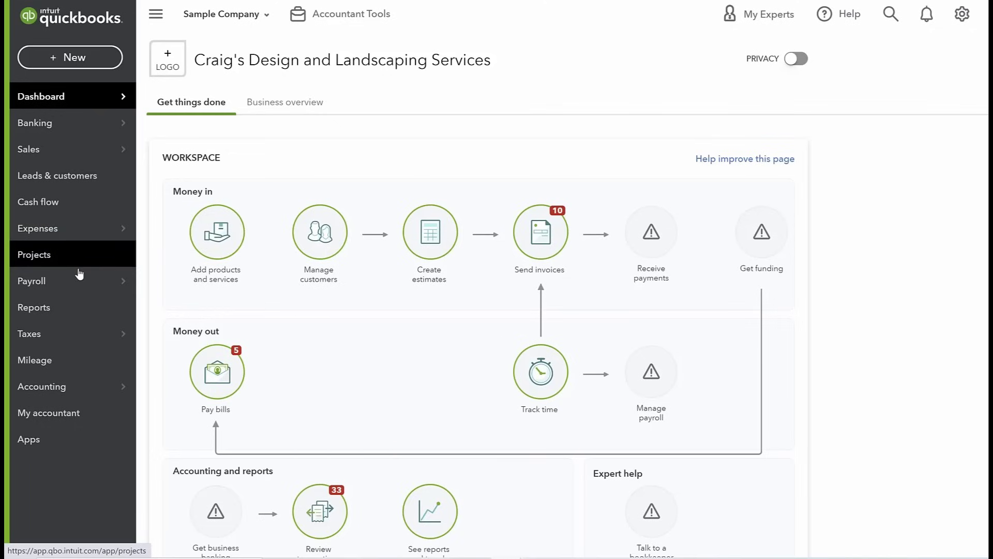
mouse_move(84, 284)
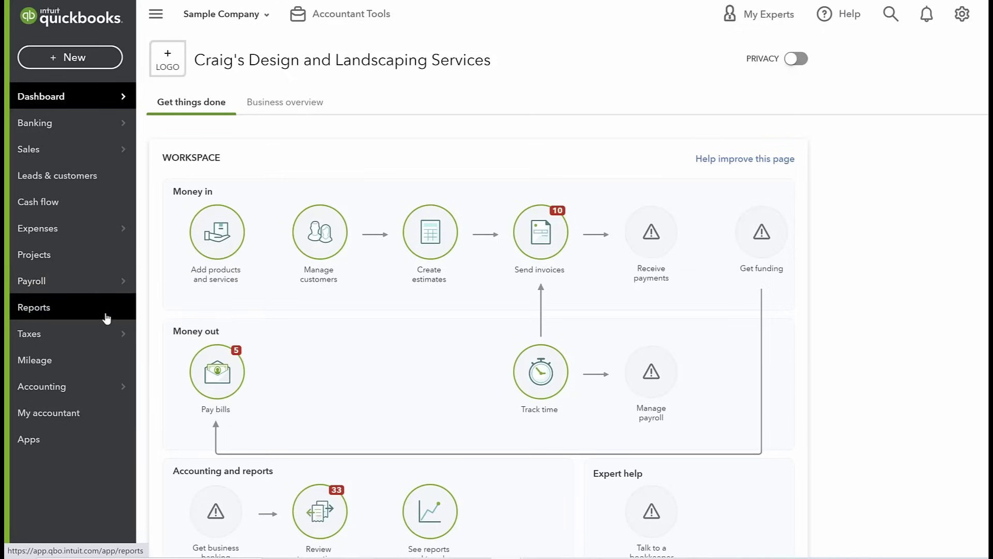
mouse_move(98, 335)
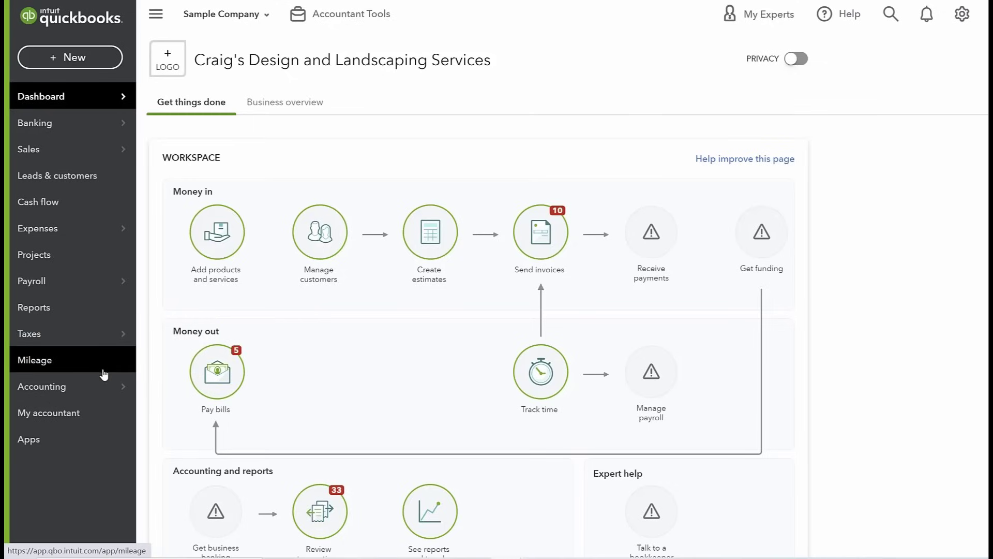
mouse_move(87, 390)
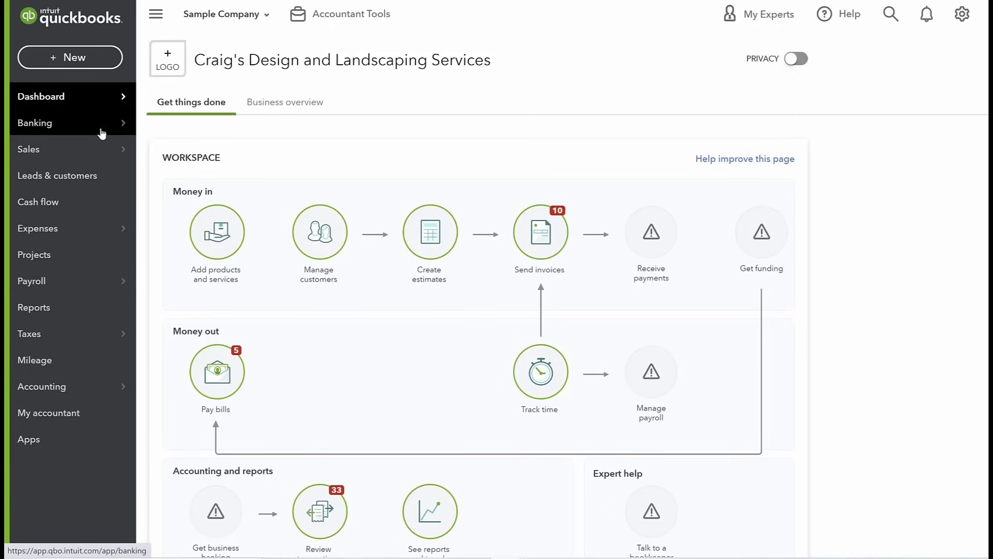
mouse_move(77, 122)
mouse_move(107, 149)
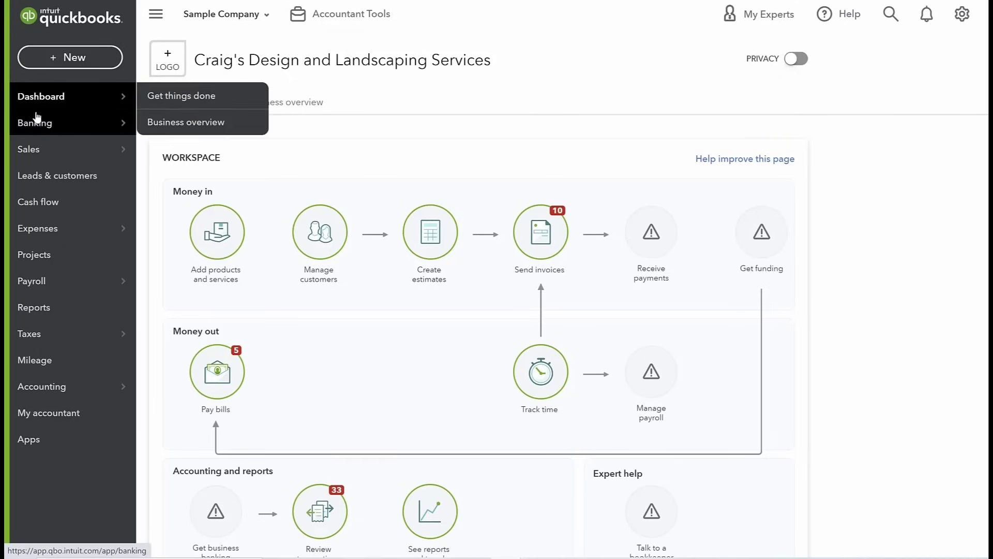
mouse_move(39, 127)
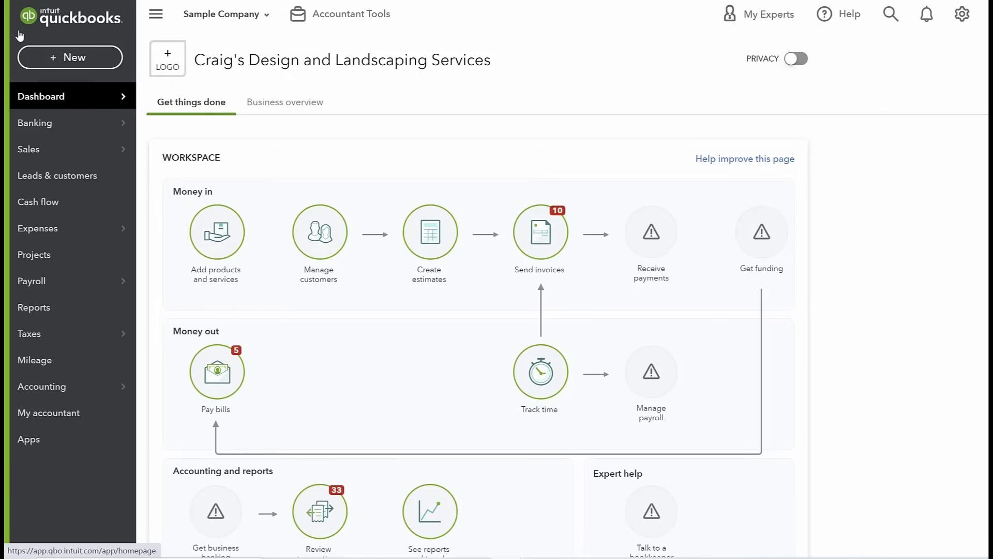
click(22, 38)
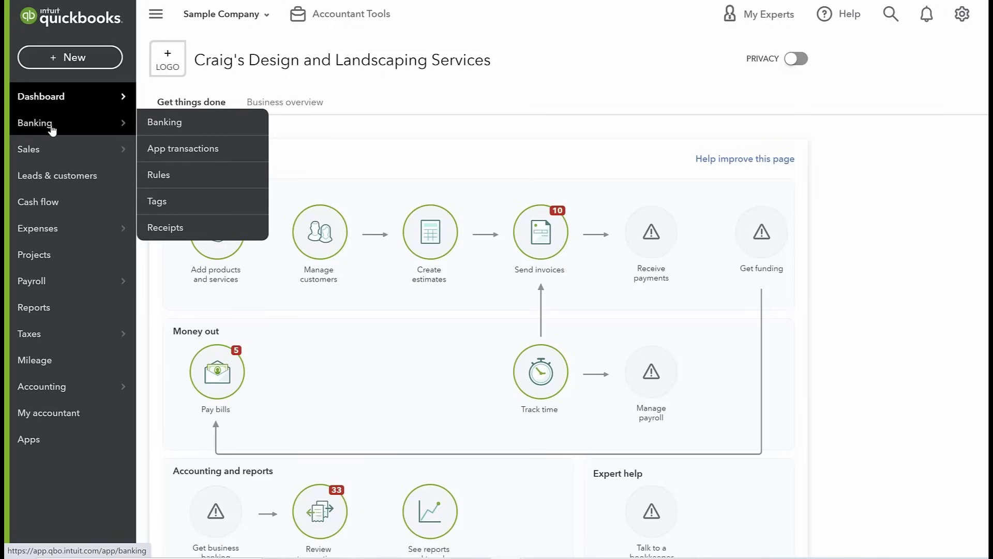
Open the Banking page, dismiss the bank connection introduction and review the Checking transactions awaiting review.
click(52, 129)
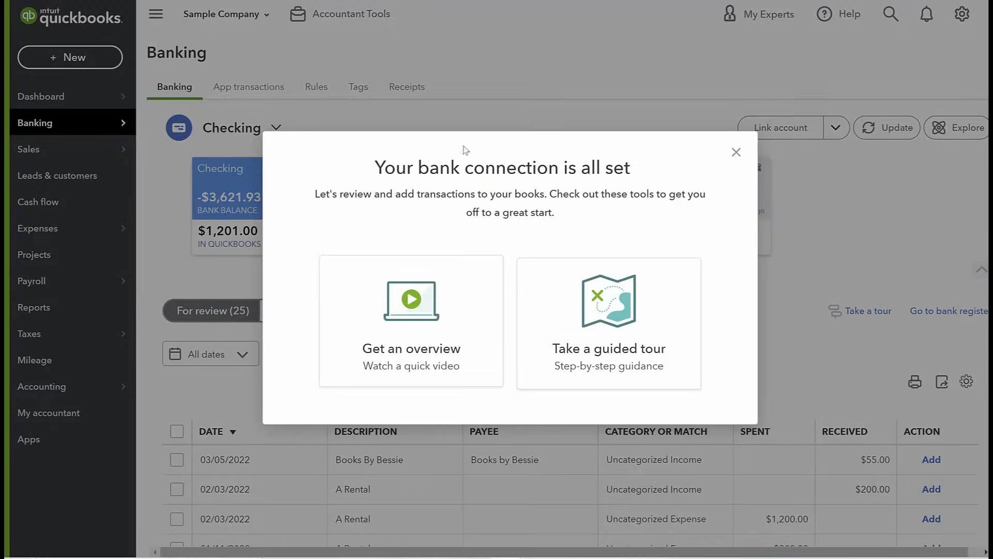
click(736, 152)
scroll(526, 328, down, 6)
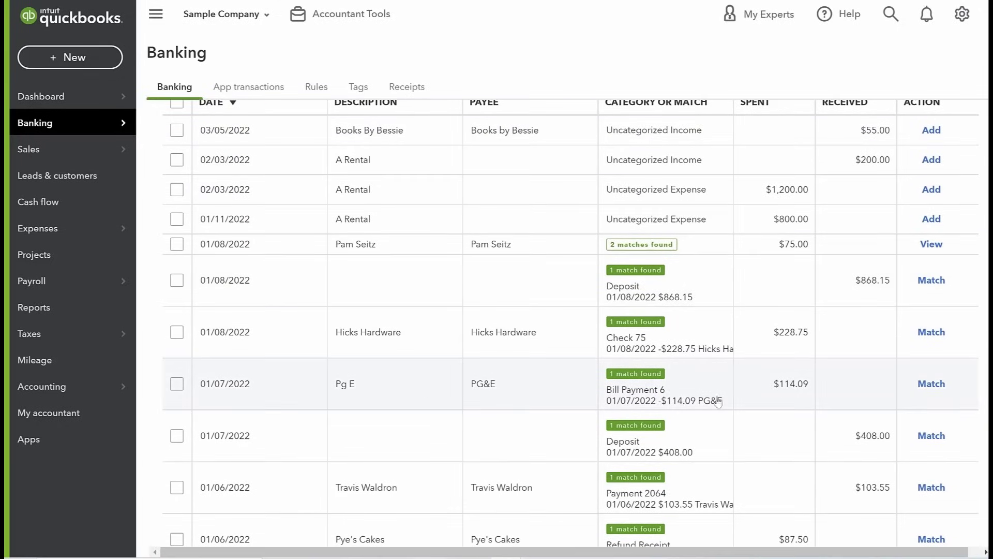
scroll(684, 466, down, 12)
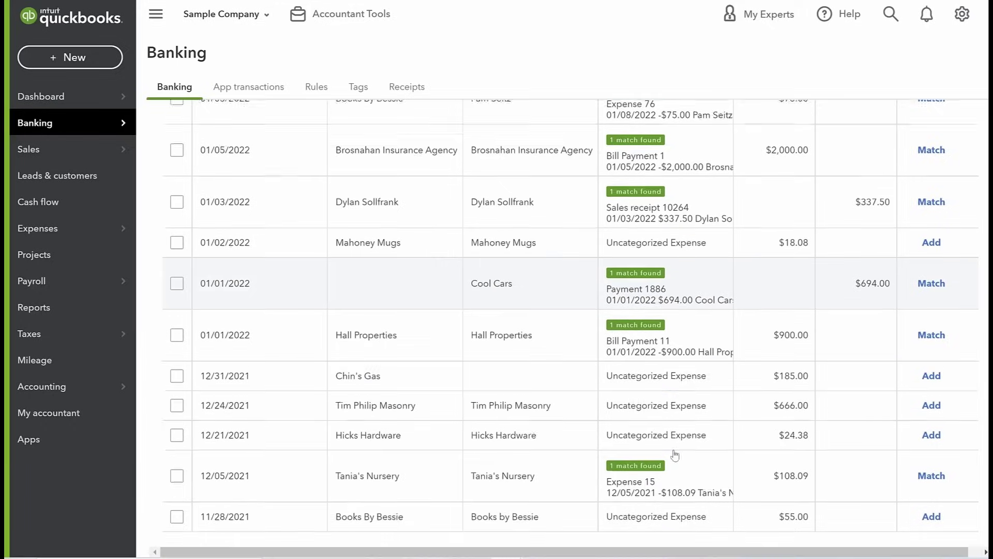
scroll(671, 453, up, 15)
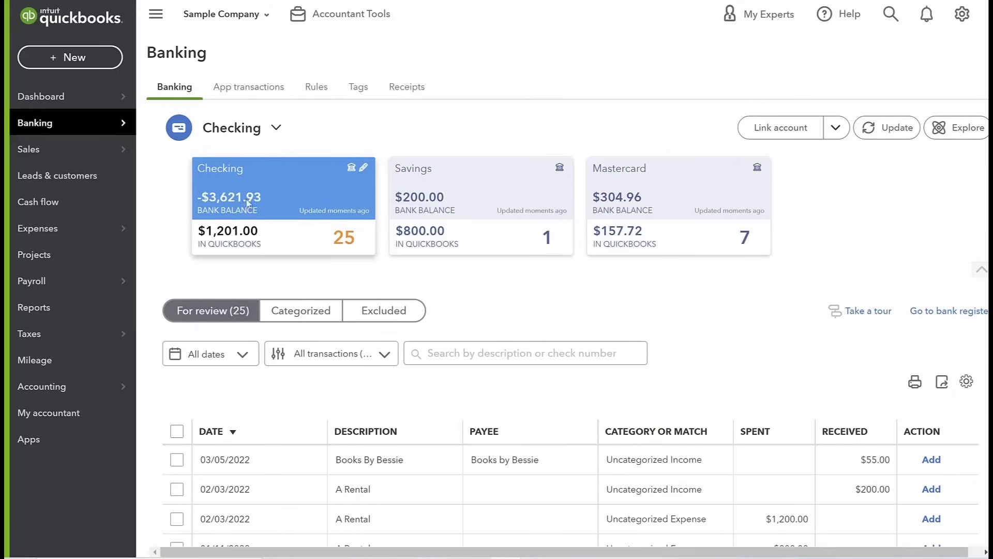
Open the account linking page, look over the supported banks, and return to the Banking page.
click(801, 131)
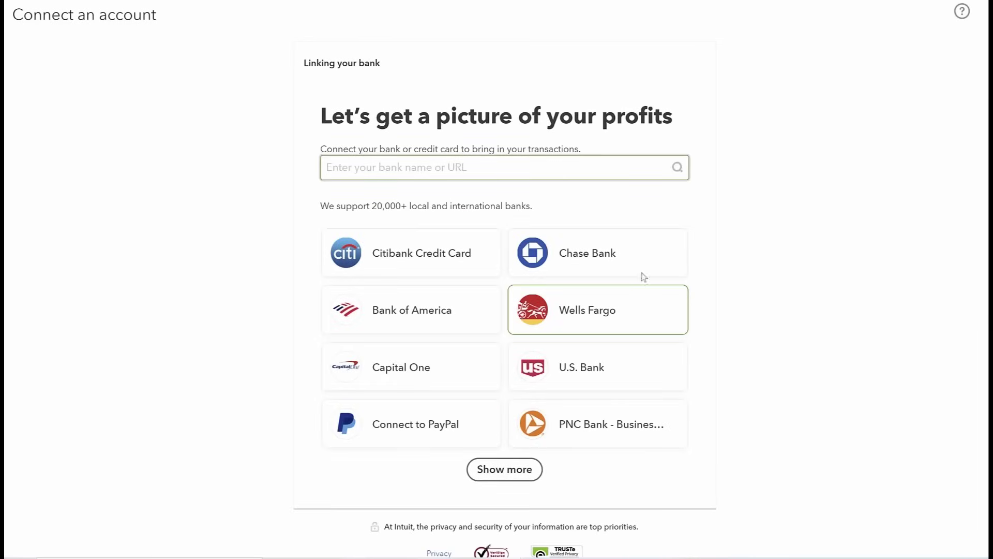
click(985, 13)
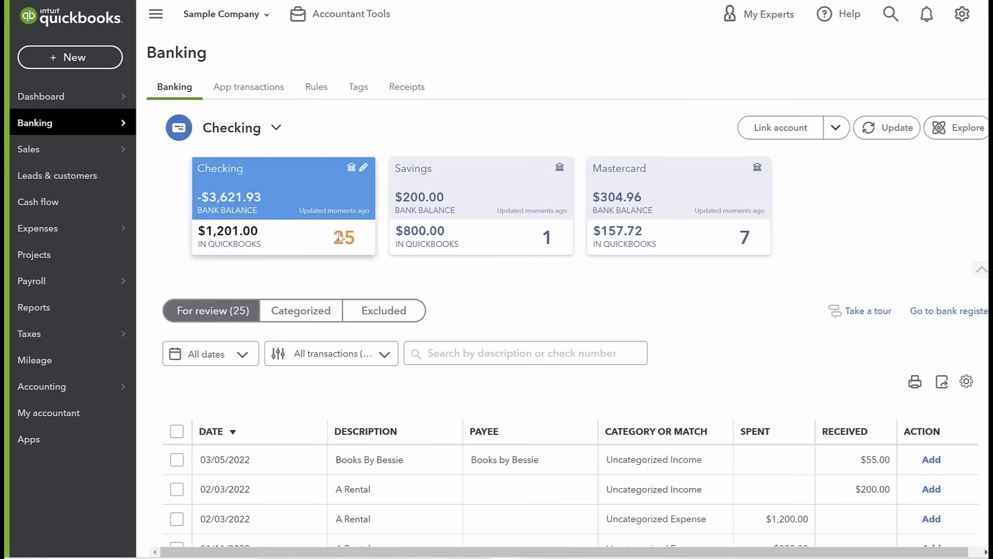
Look through the transactions awaiting review in the Savings, Checking and Mastercard accounts.
click(515, 221)
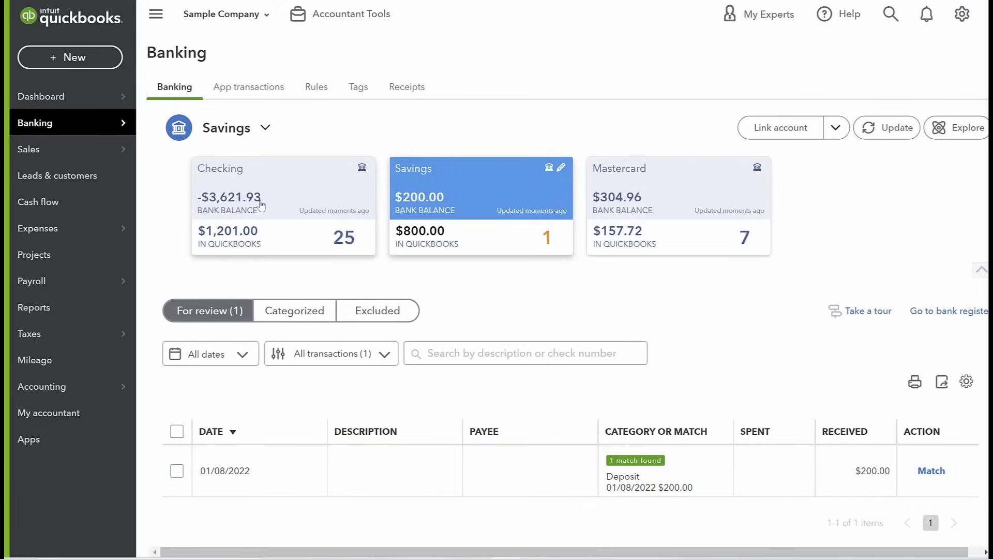
click(295, 218)
scroll(575, 477, down, 4)
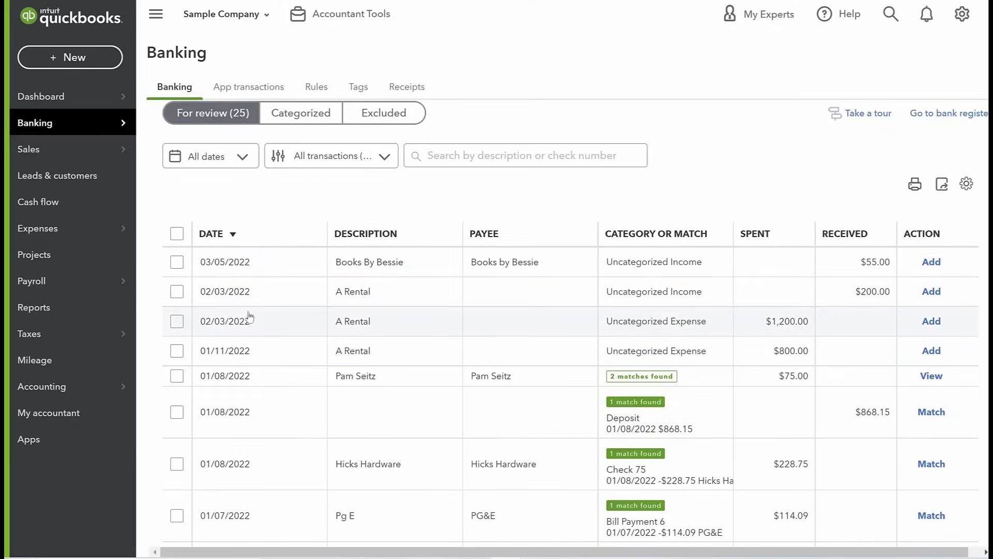
scroll(302, 251, up, 4)
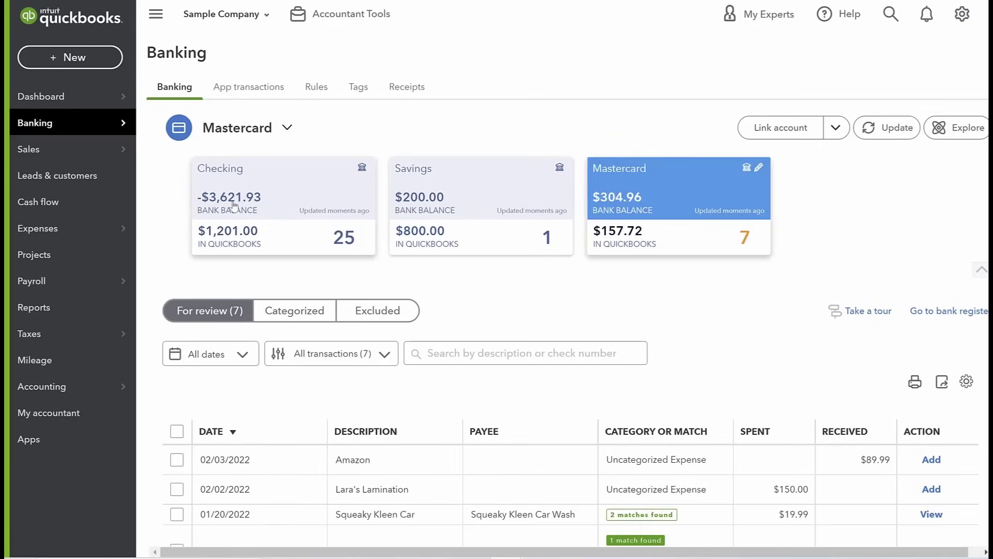
Return to the Checking account and examine the categories and suggested matches throughout its review list.
click(234, 205)
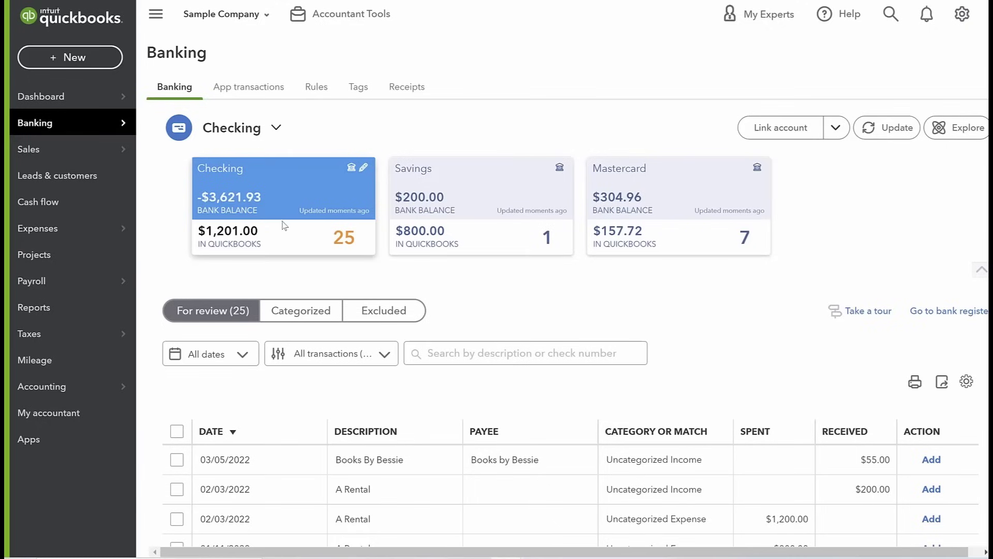
scroll(287, 188, down, 3)
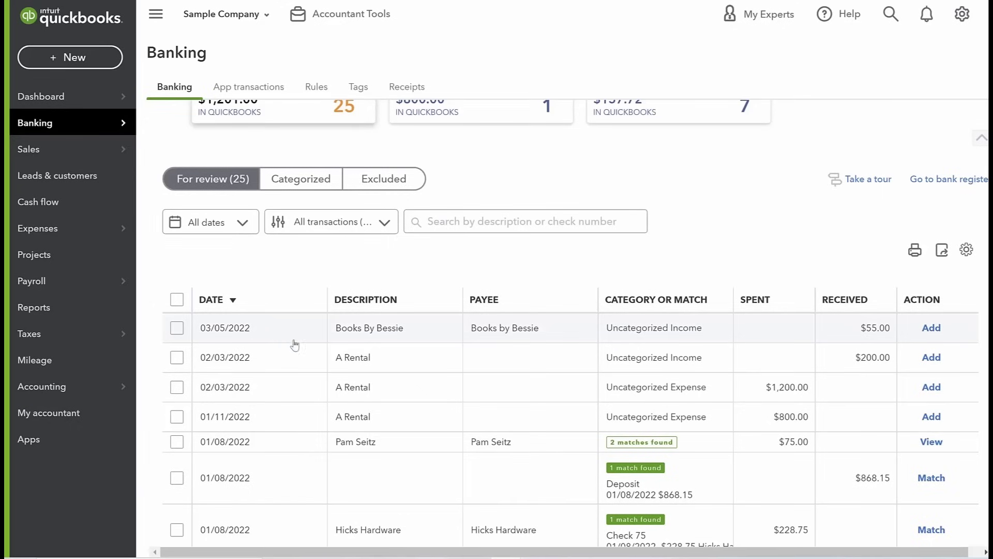
scroll(298, 336, down, 1)
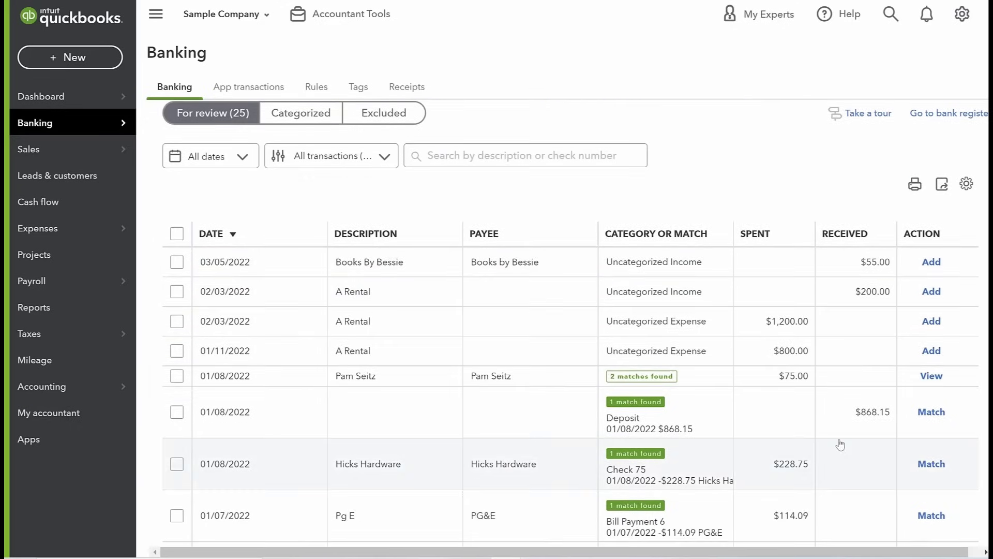
scroll(841, 444, down, 12)
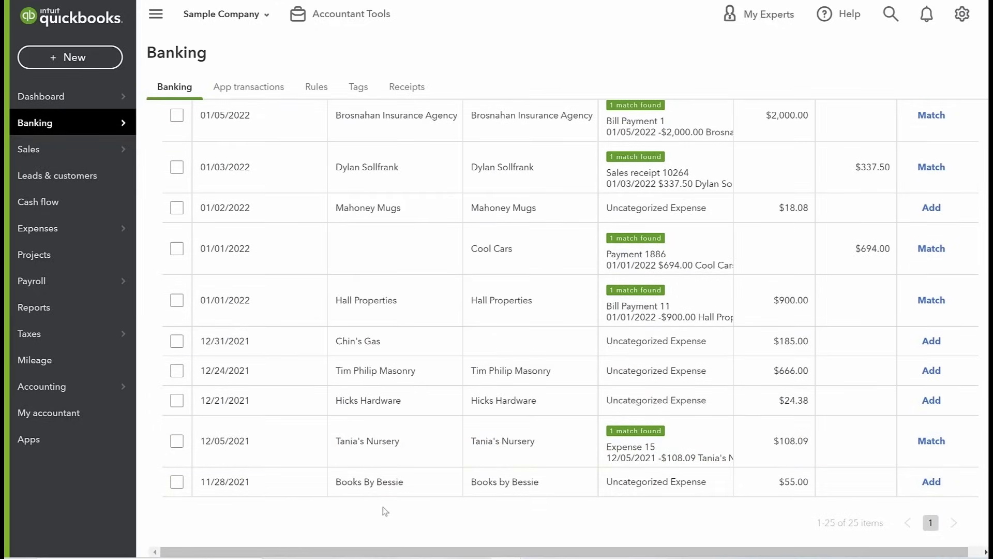
scroll(434, 441, up, 12)
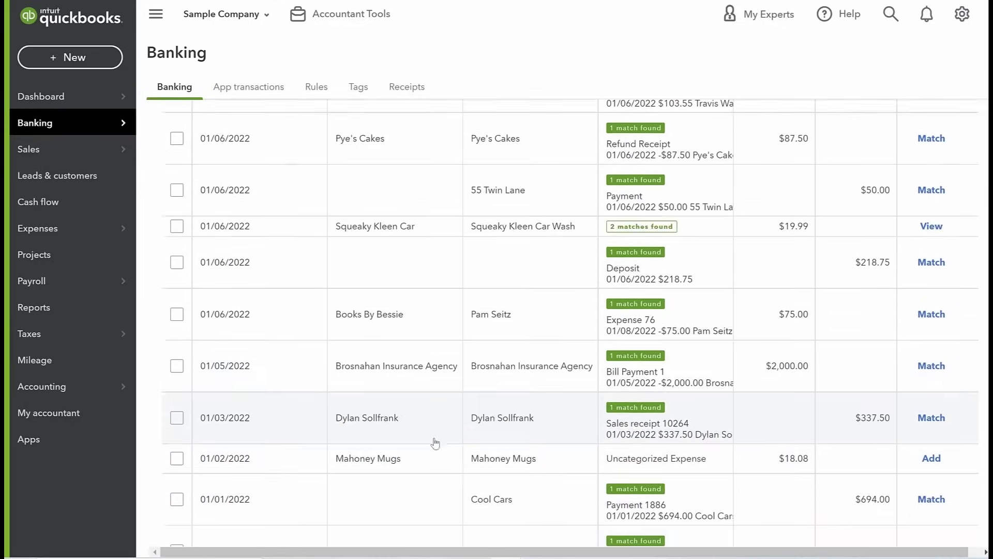
scroll(402, 433, up, 4)
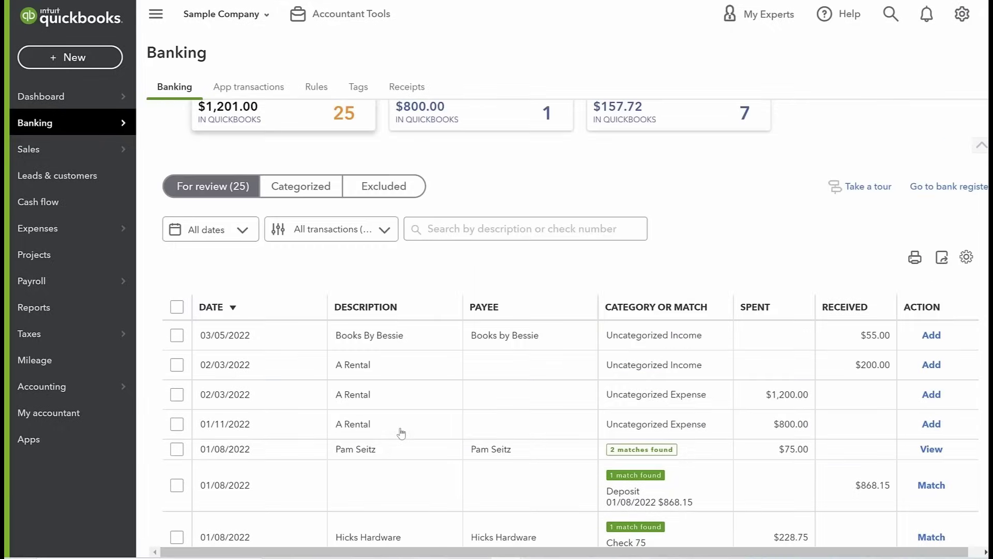
scroll(402, 433, down, 14)
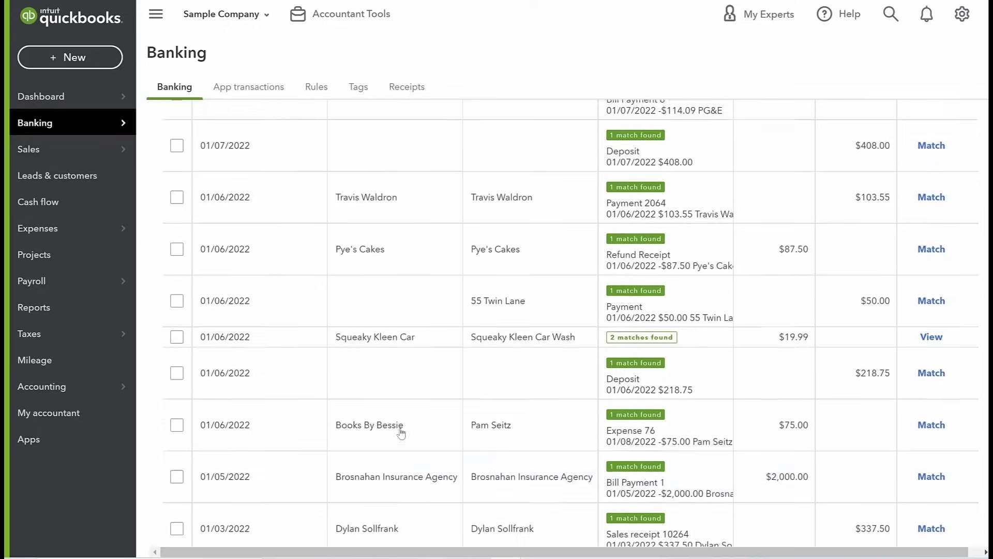
scroll(402, 433, down, 3)
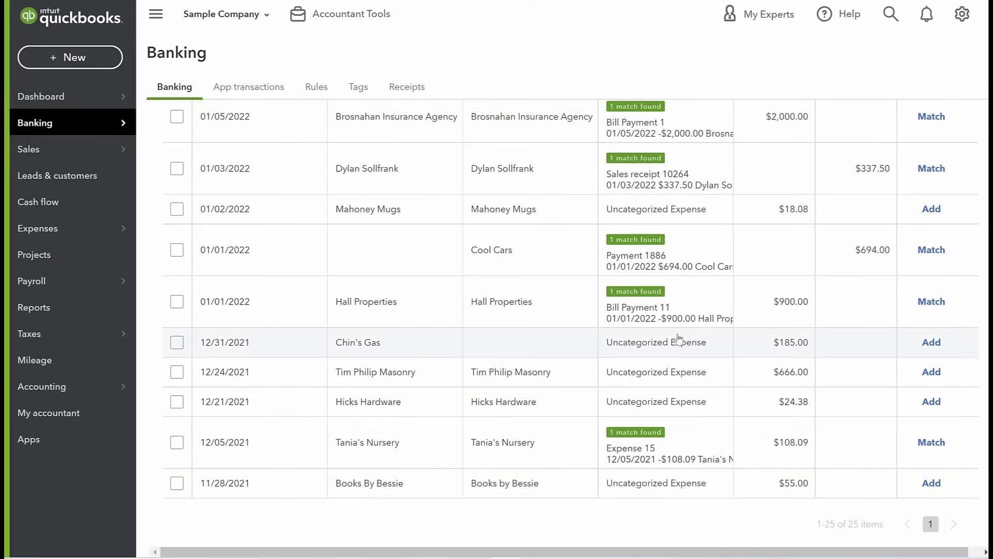
scroll(679, 339, up, 9)
scroll(679, 339, up, 15)
scroll(647, 325, down, 3)
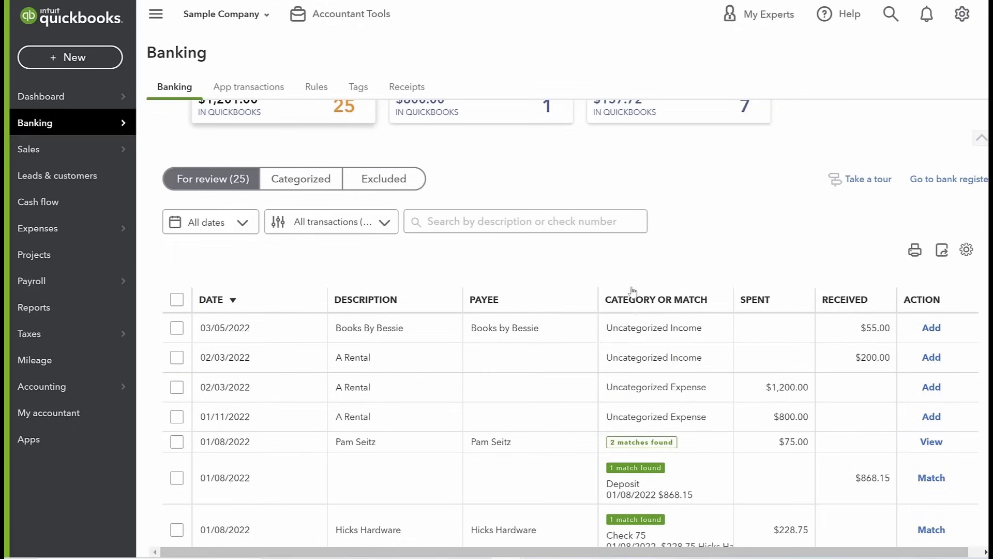
Categorize the 02/03/2022 A Rental receipt of $200.00 as Equipment Rental under Job Expenses and add it to the books.
click(640, 367)
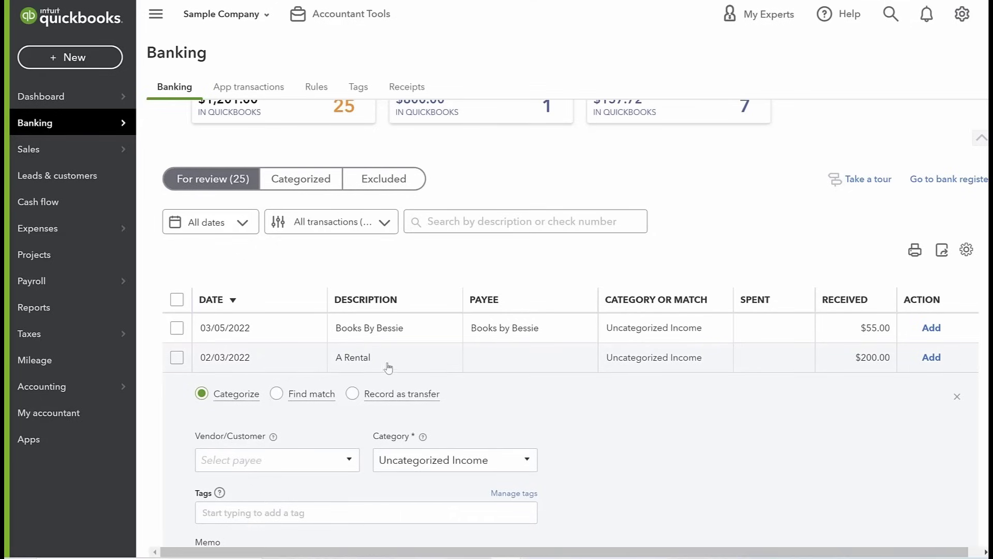
scroll(310, 362, down, 4)
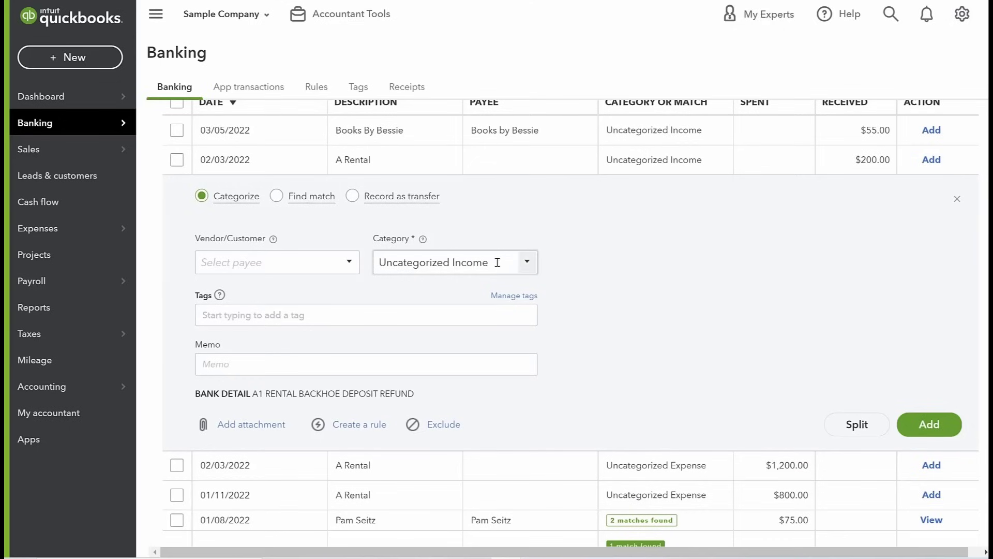
click(527, 262)
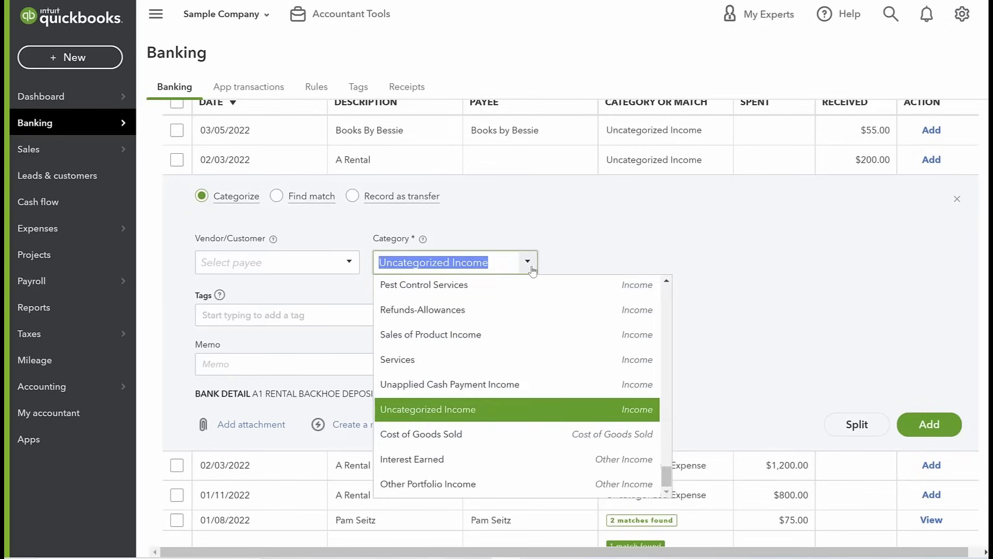
text(Equipment Rental)
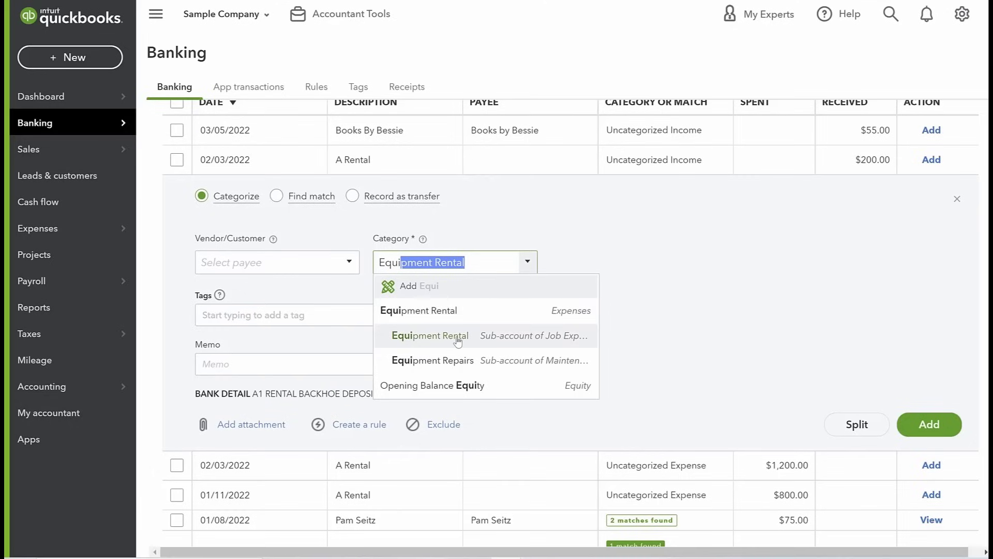
click(457, 341)
click(930, 424)
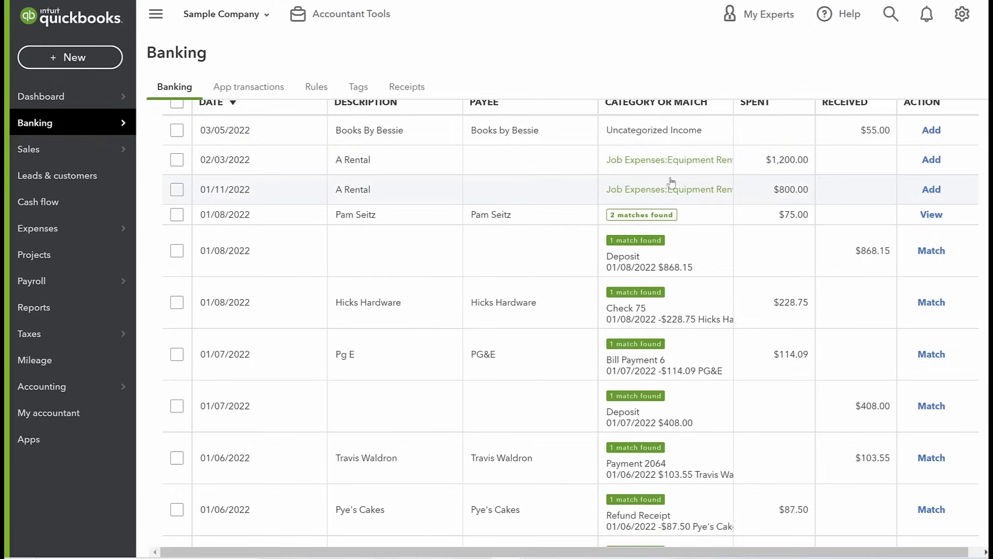
Add the 02/03/2022 $1,200.00 and 01/11/2022 $800.00 A Rental expenses under the Job Expenses:Equipment Rental category.
click(669, 162)
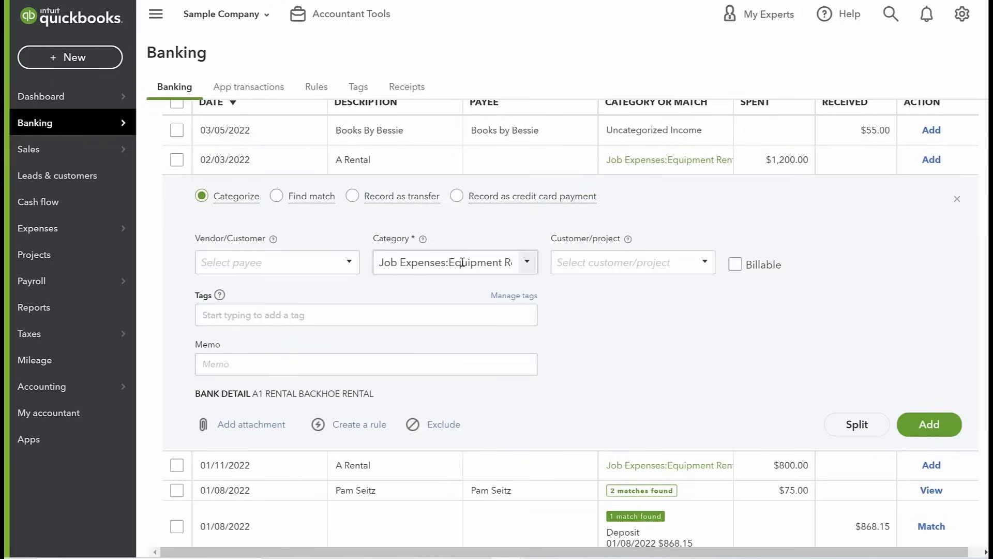
click(462, 262)
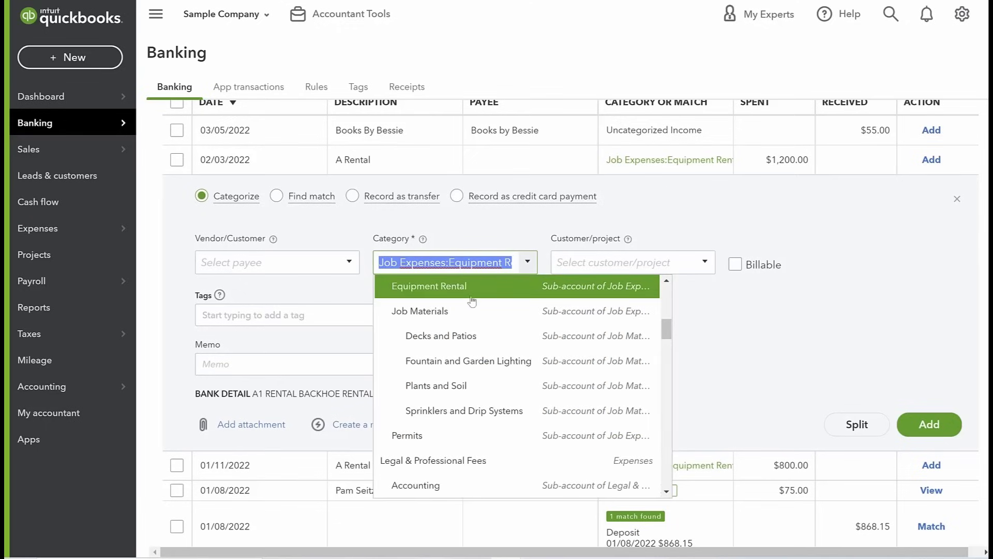
scroll(461, 292, up, 2)
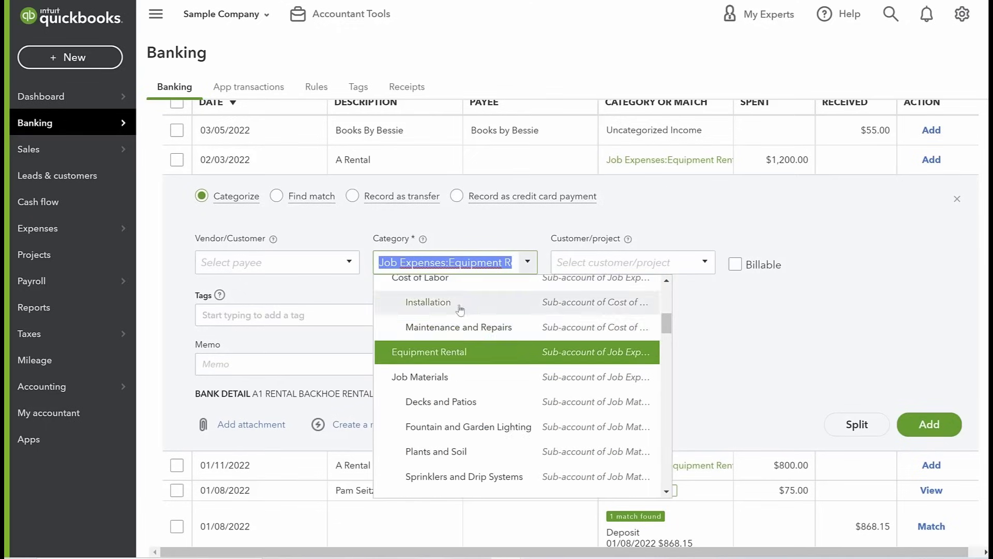
click(459, 350)
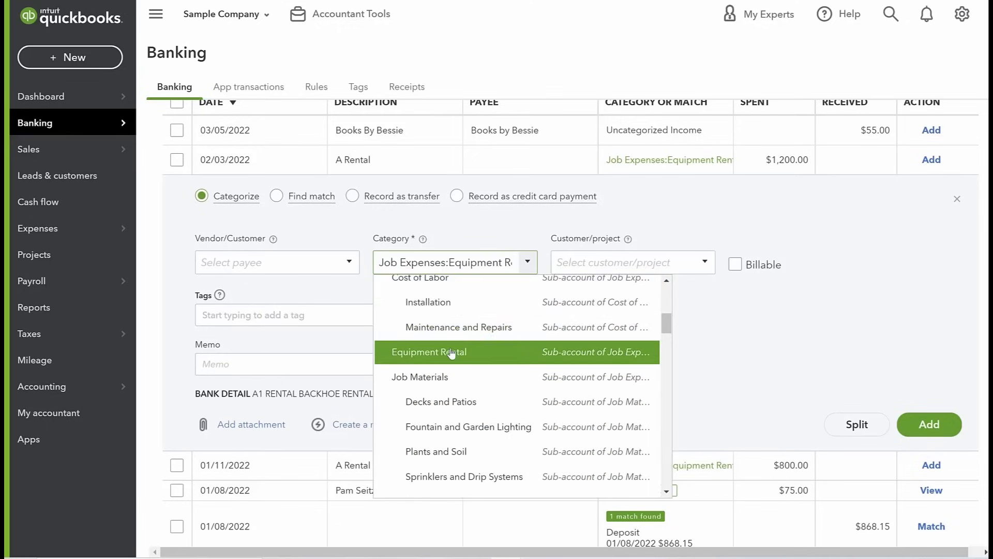
click(929, 423)
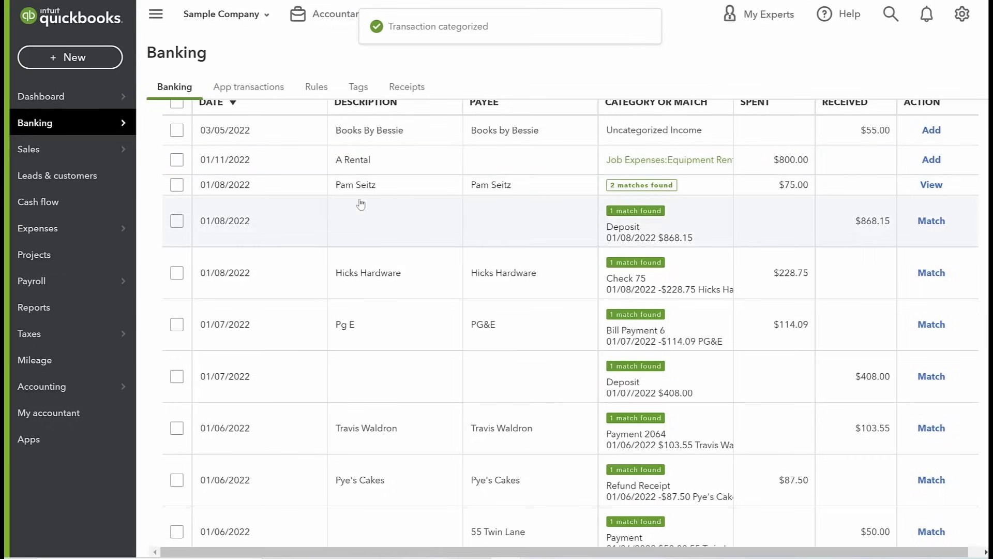
click(355, 166)
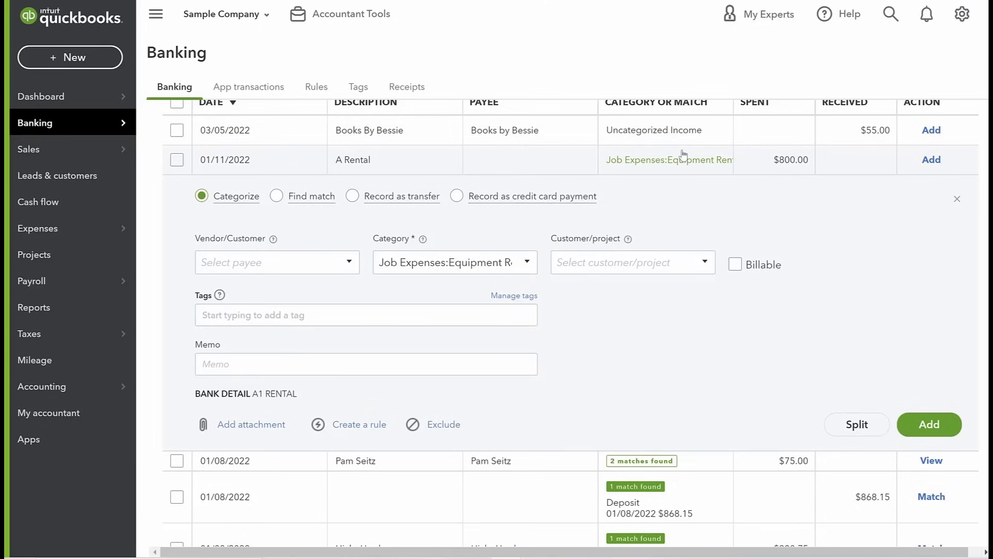
click(929, 427)
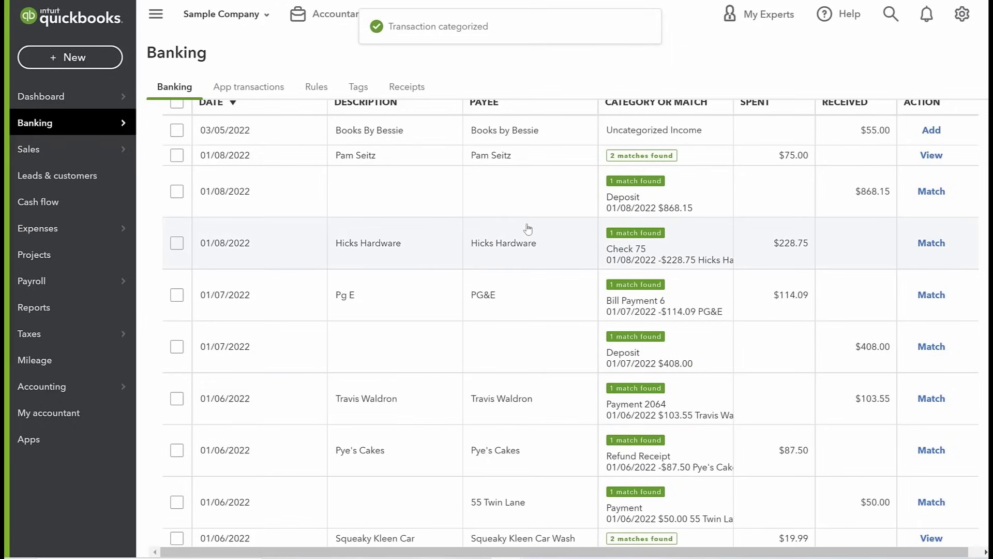
Inspect the possible matching records for the 01/08/2022 $75.00 transaction, then close its details without matching.
click(392, 161)
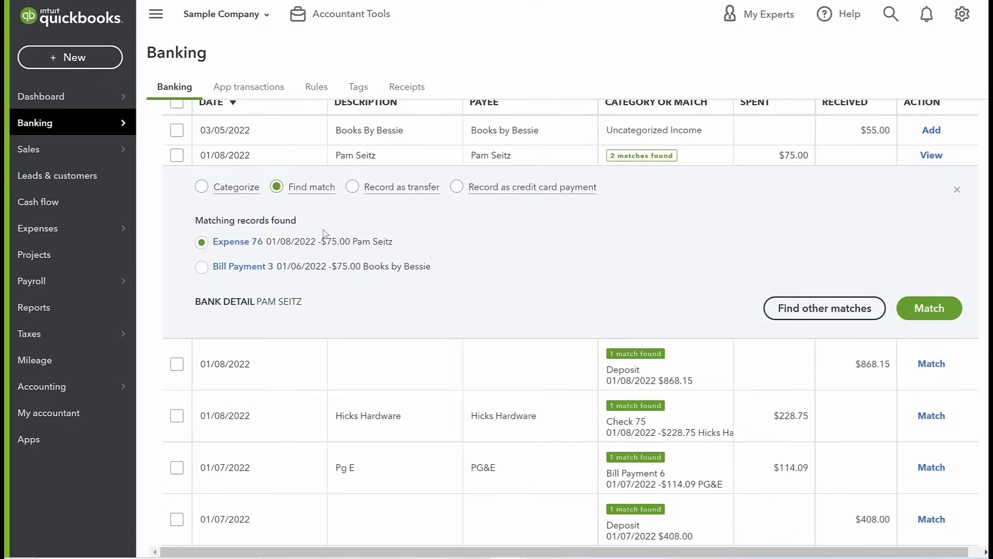
scroll(324, 232, down, 5)
scroll(551, 303, up, 3)
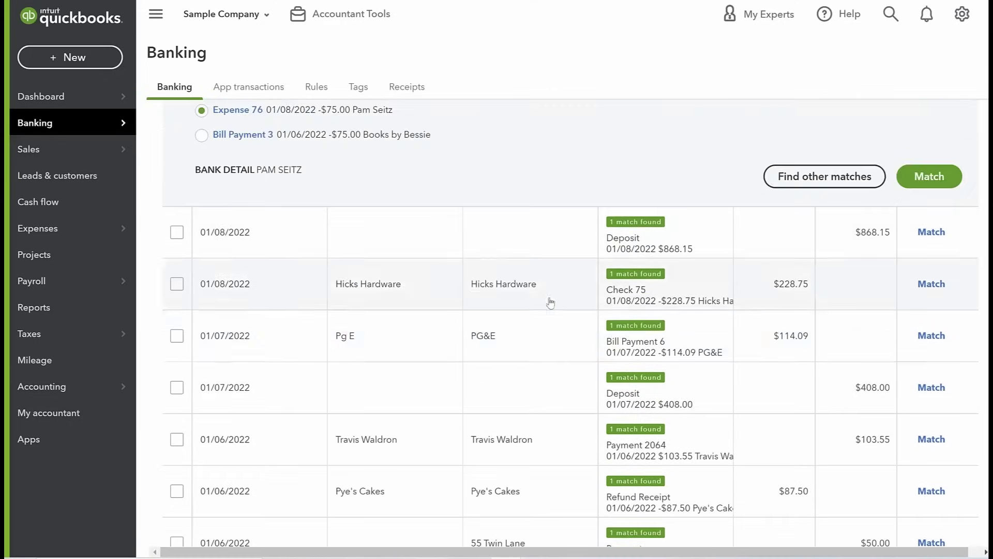
scroll(551, 303, up, 6)
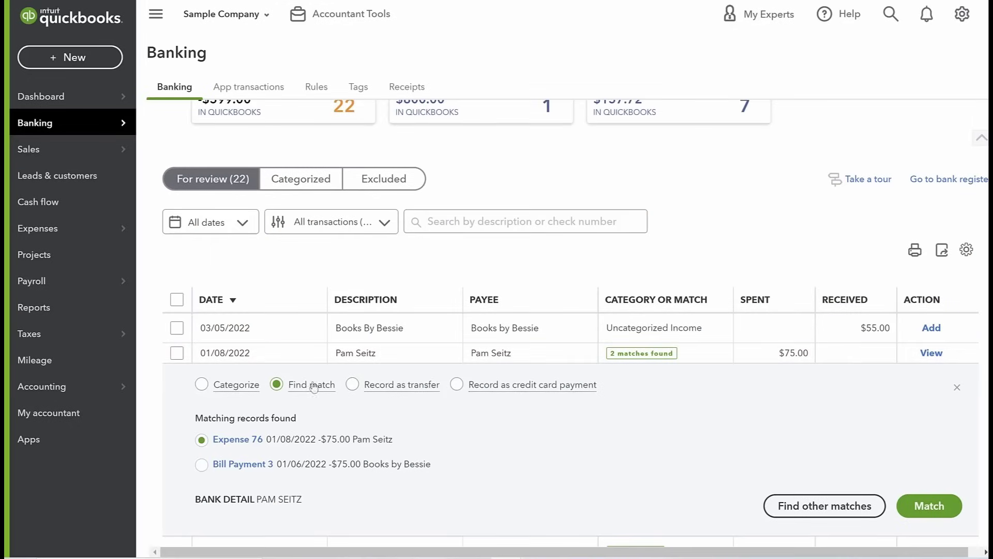
click(957, 388)
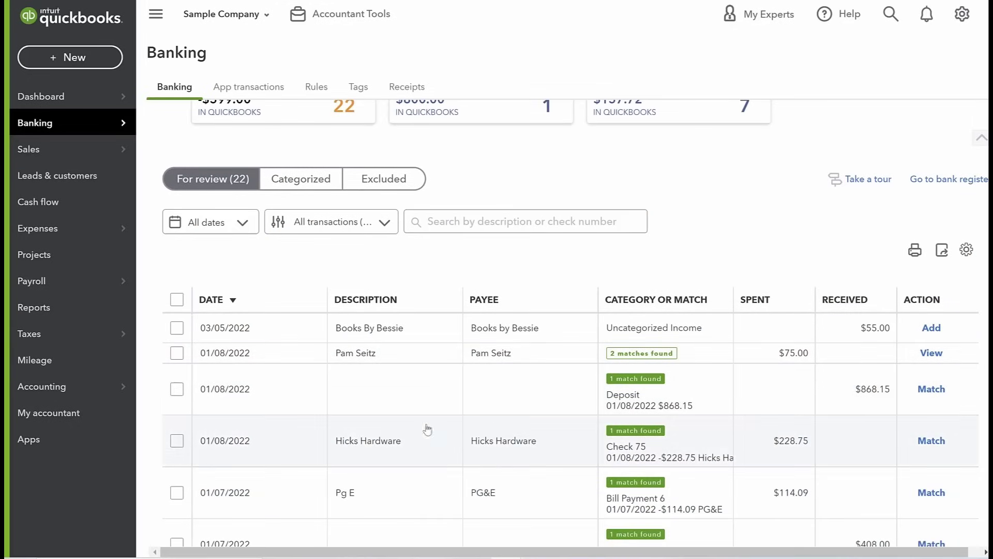
Skim the remaining Checking transactions and switch to the Savings account's review list.
scroll(428, 429, down, 10)
scroll(415, 439, up, 12)
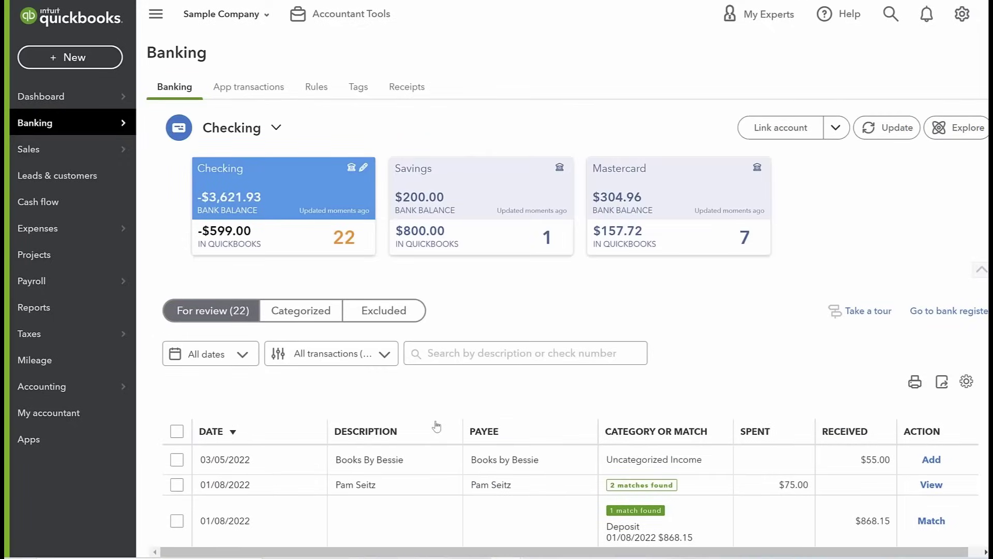
click(459, 207)
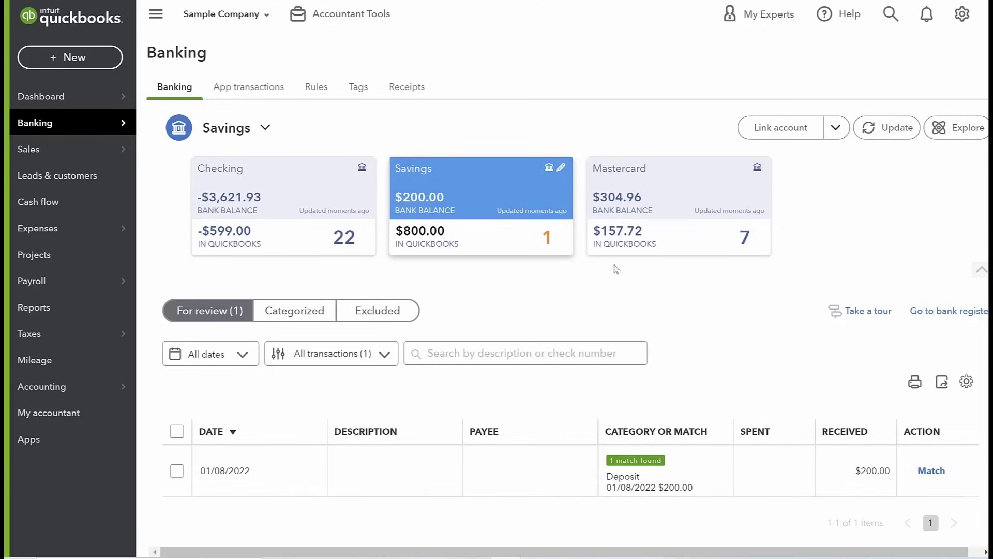
Open the Invoices list in the Sales section and dismiss the date and status filter tip.
click(62, 149)
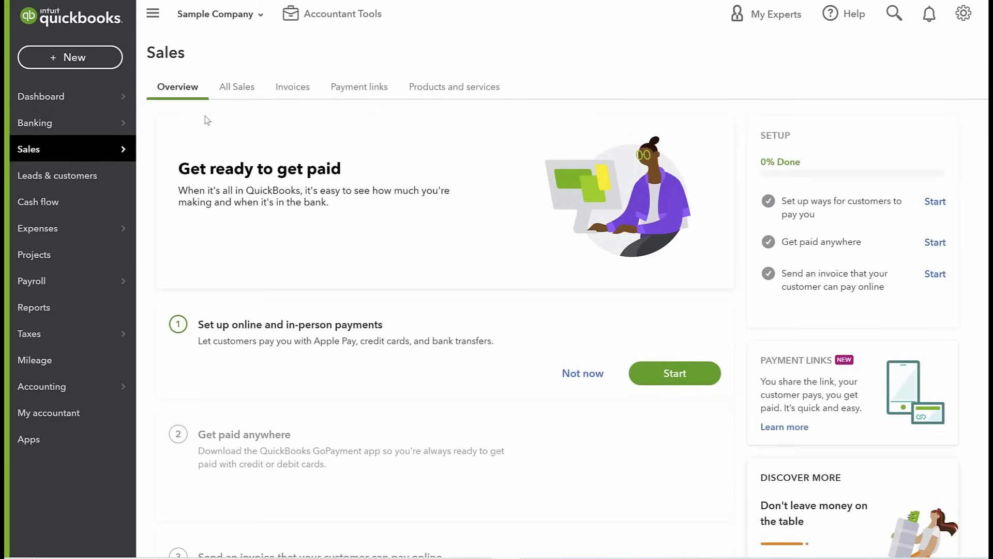
click(293, 88)
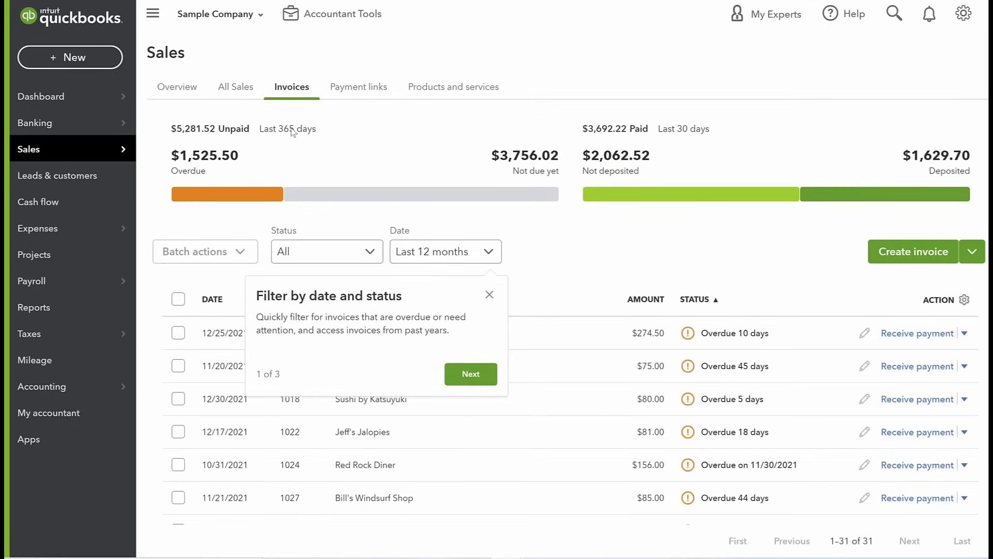
click(490, 294)
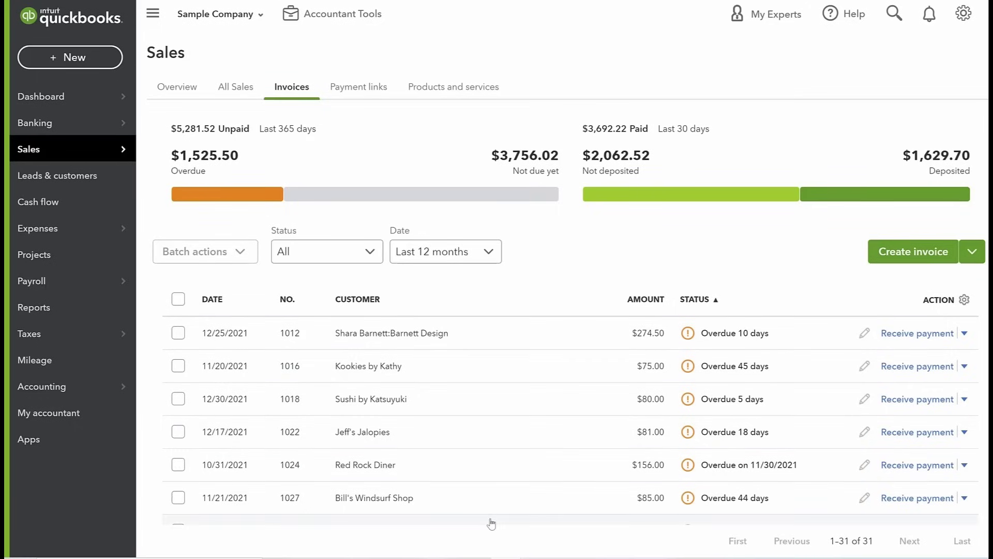
Open the Accounts receivable aging summary report and review customers' outstanding balances by aging period.
click(47, 308)
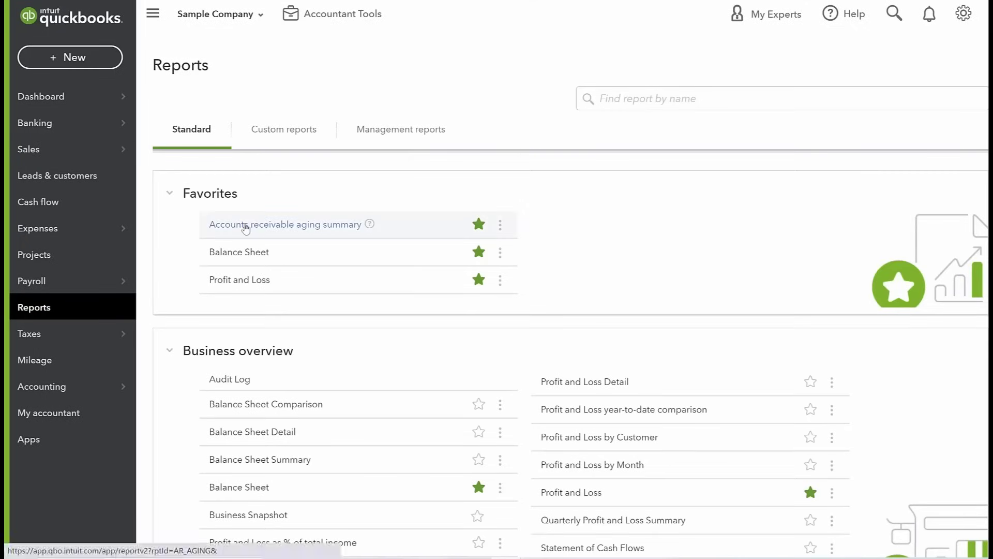
click(245, 226)
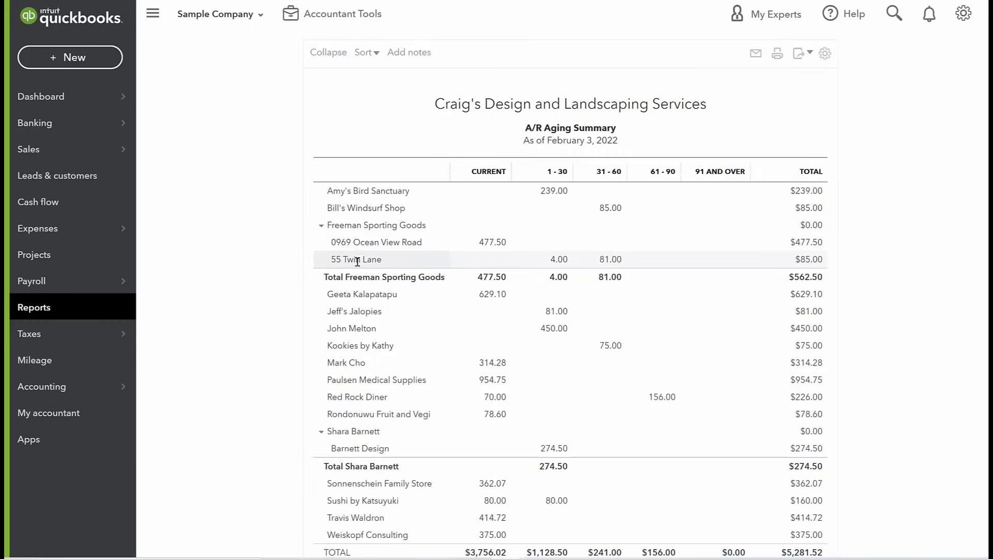
scroll(361, 258, down, 2)
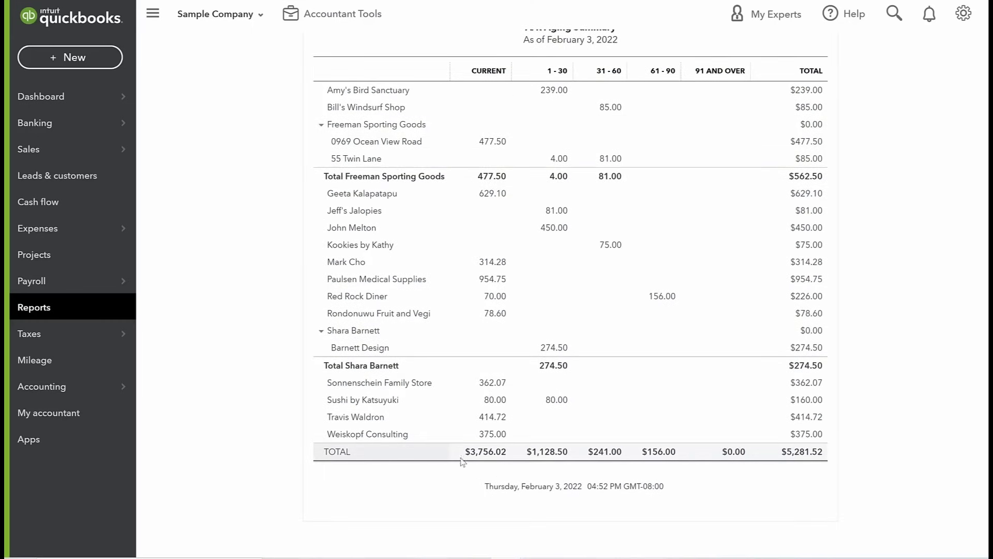
scroll(400, 376, up, 5)
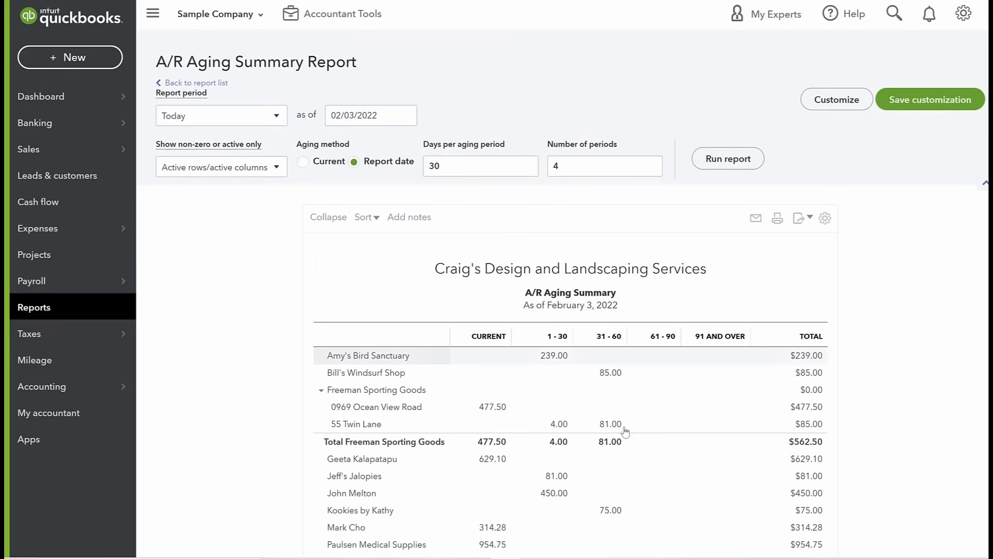
scroll(624, 402, down, 3)
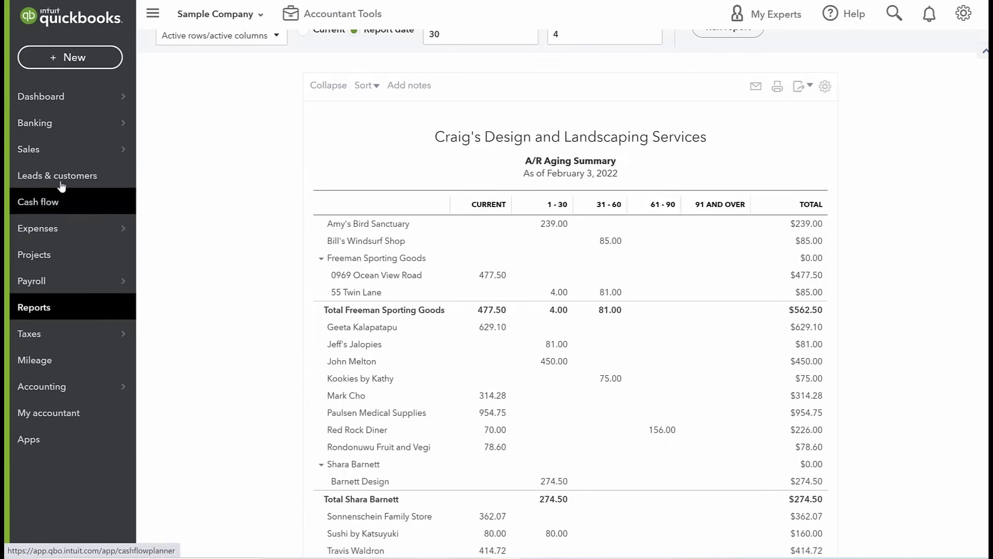
Return to the sales Invoices list, inspect the details and activity of invoice 1012, then close them.
mouse_move(42, 122)
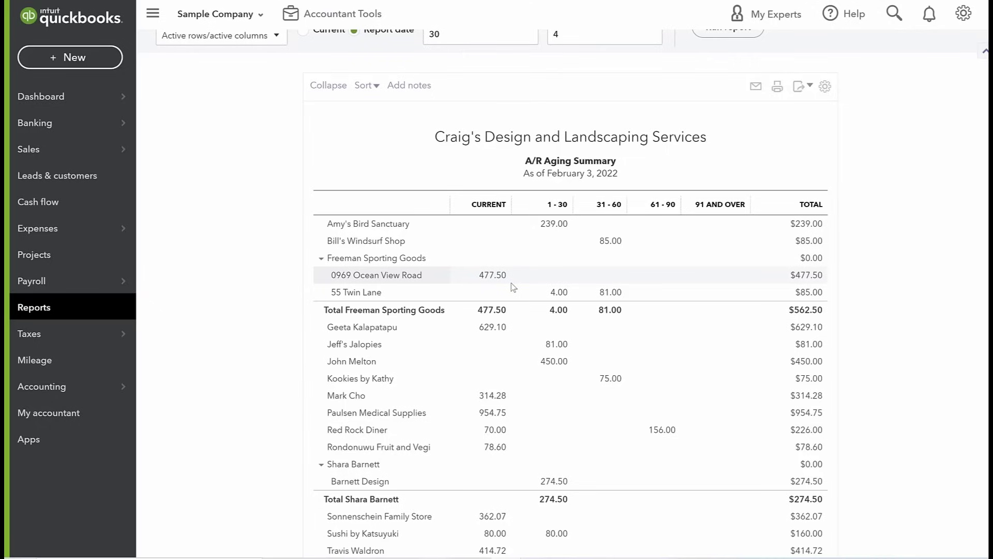
mouse_move(43, 151)
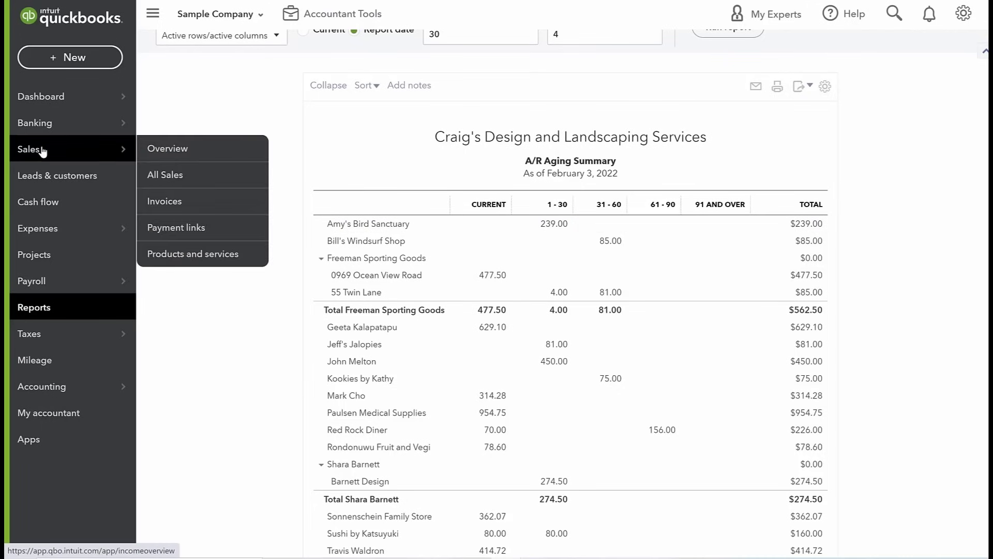
click(160, 200)
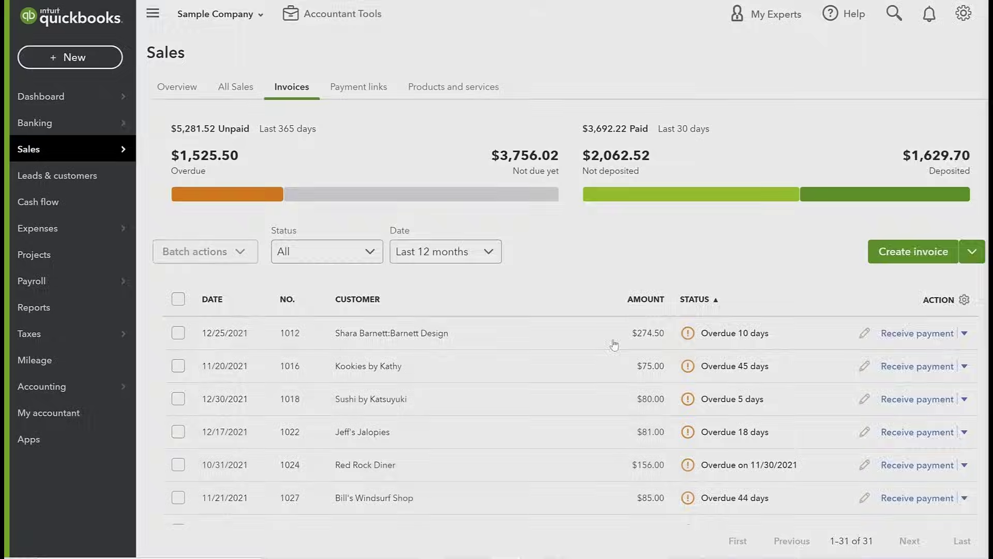
click(615, 344)
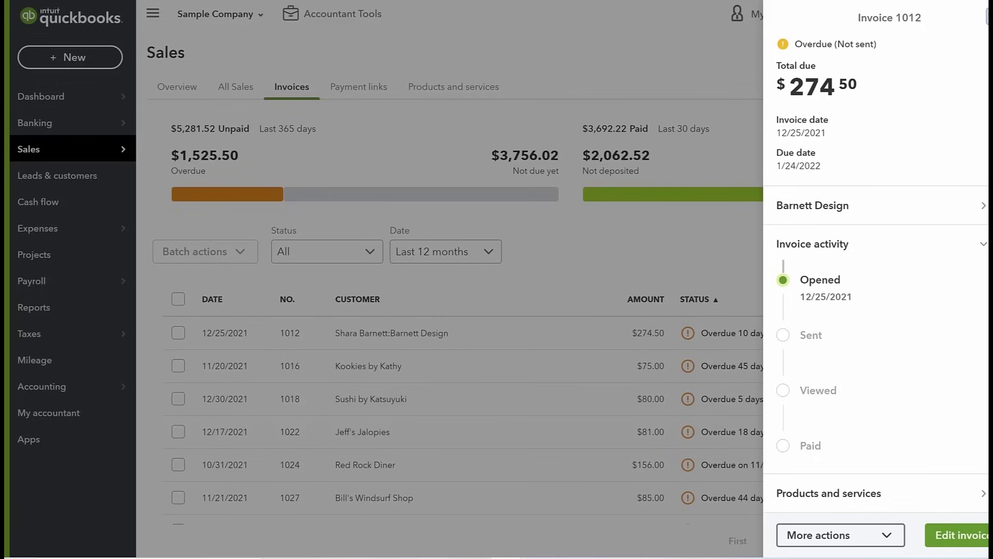
click(434, 188)
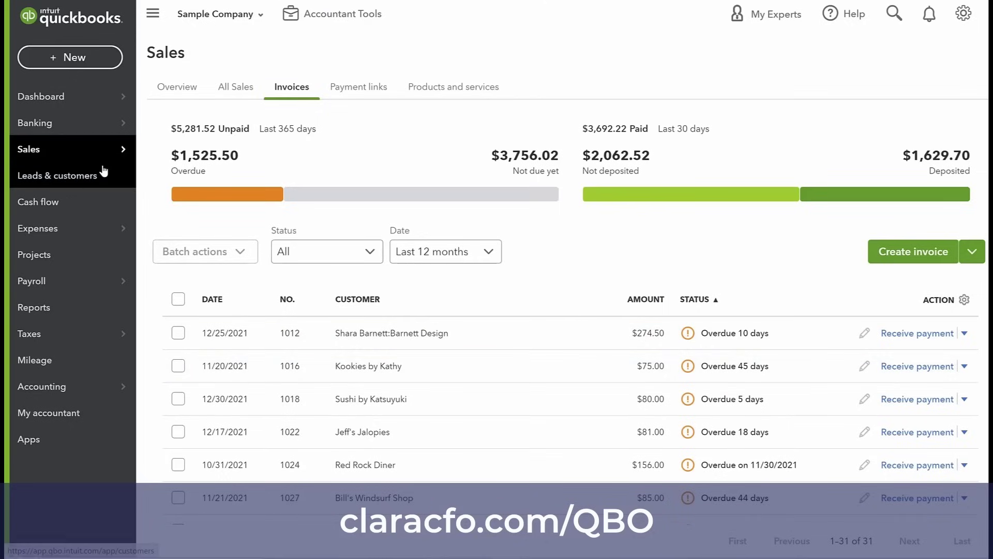
View the expense transactions and switch to the Vendors list.
click(114, 233)
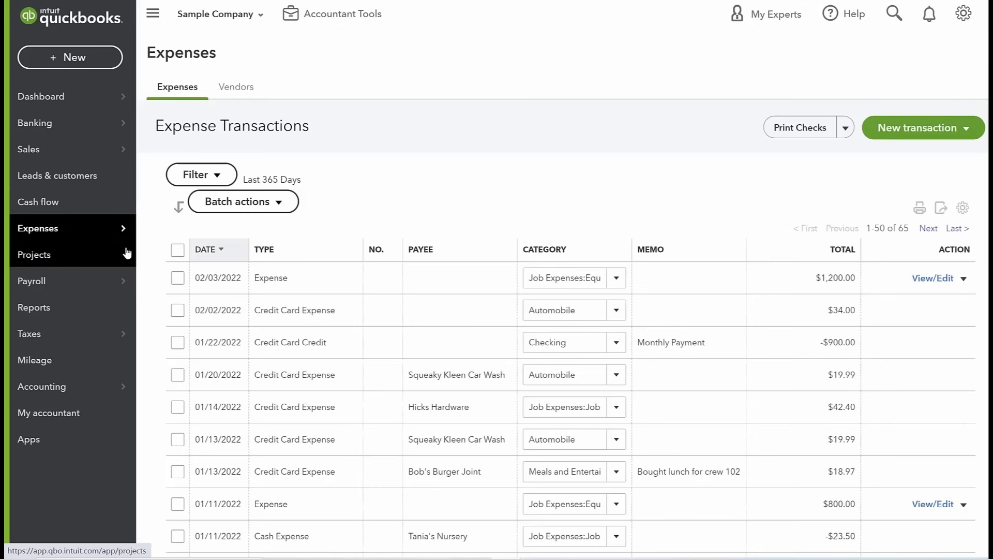
mouse_move(62, 235)
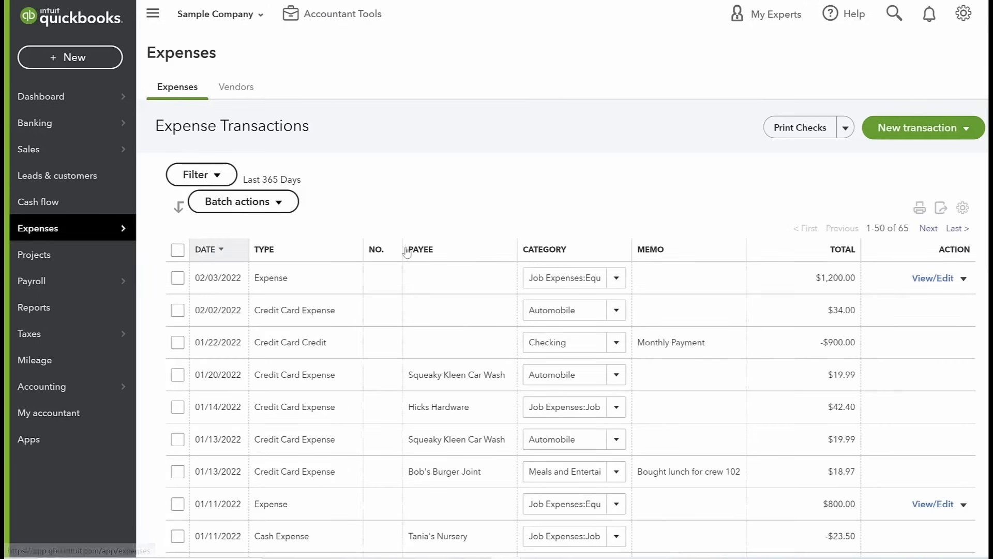
click(239, 89)
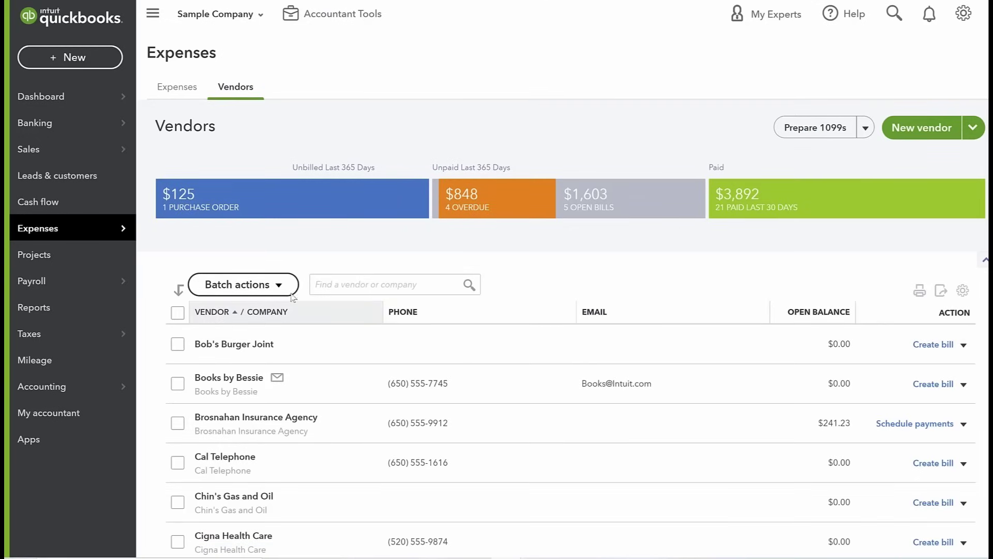
Try the Track payments for 1099 option in a blank new vendor form, then close the form without saving.
click(926, 129)
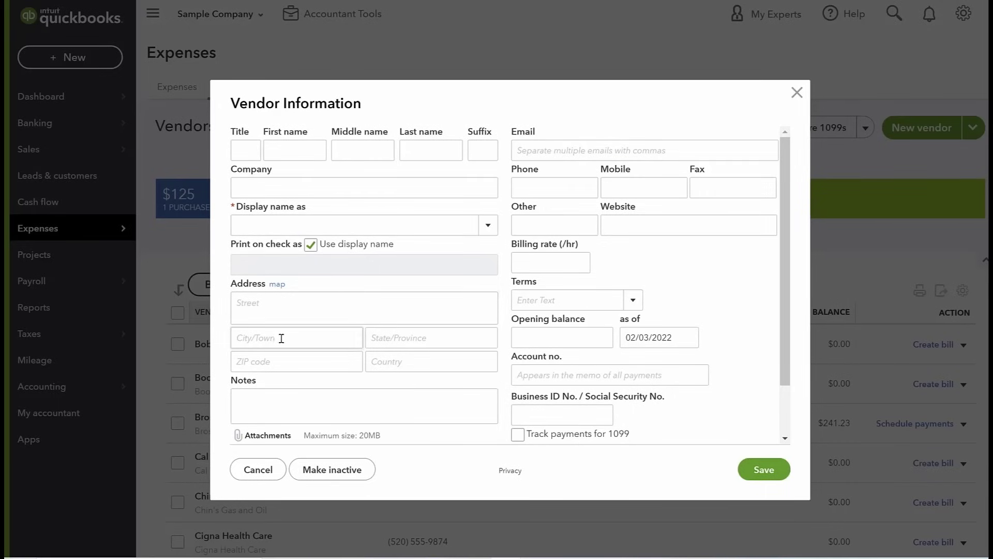
click(518, 434)
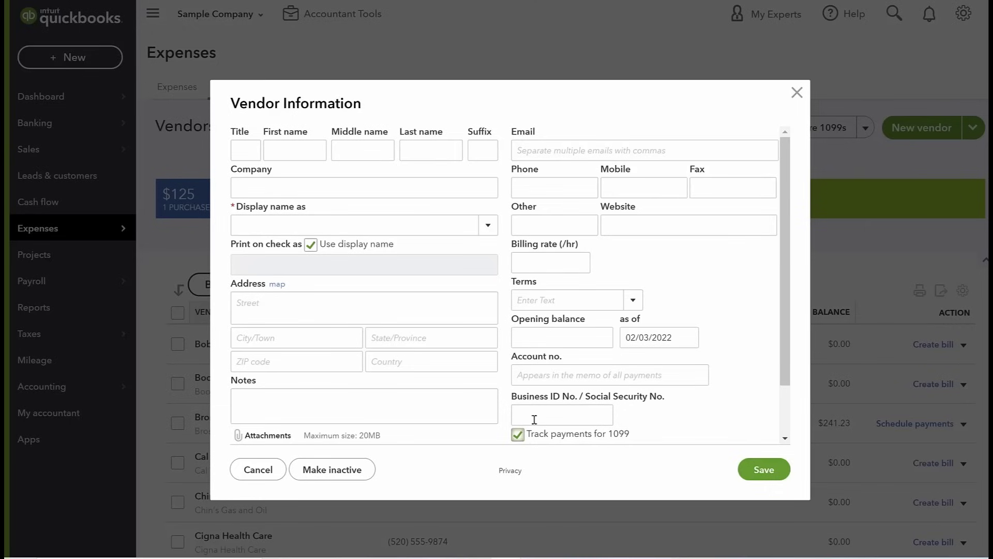
click(517, 434)
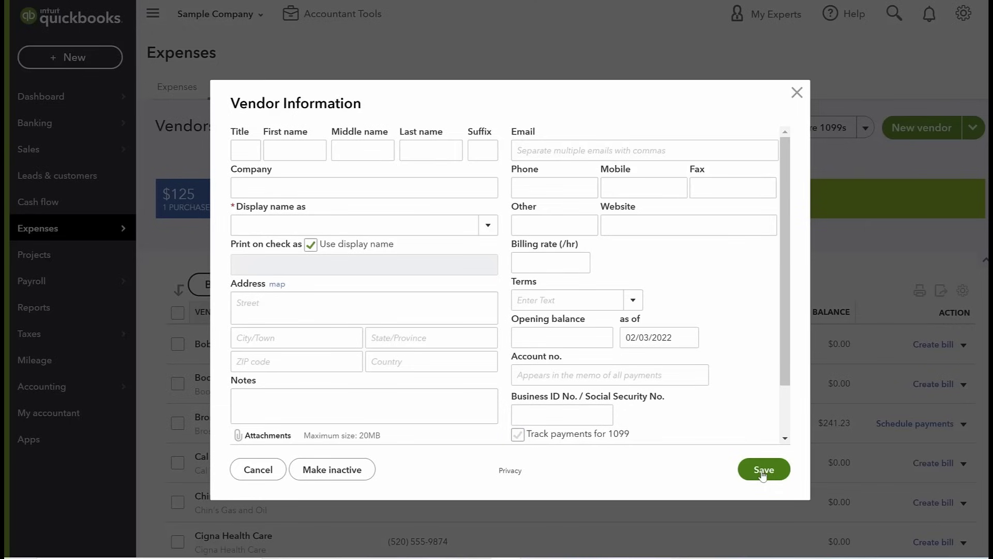
click(797, 93)
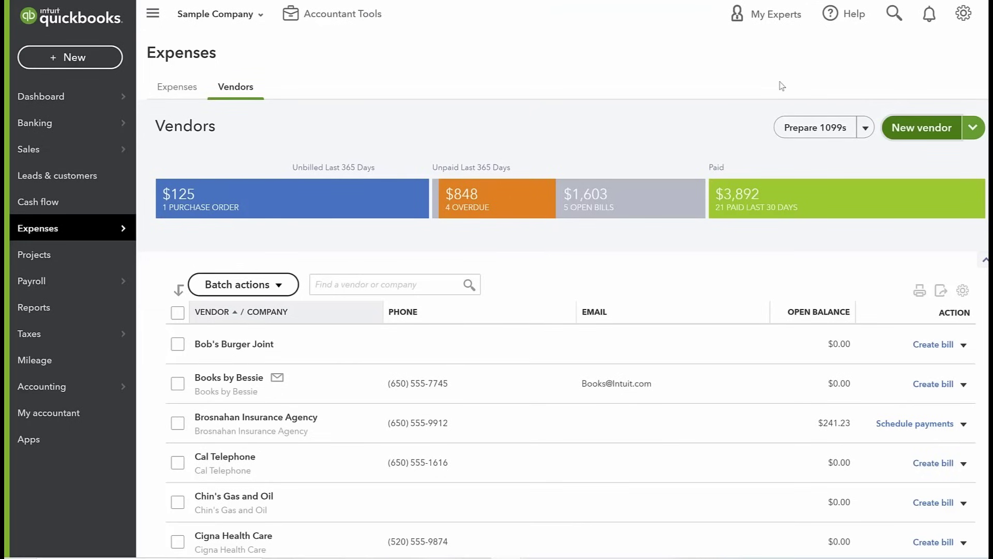
View the transaction list of the vendor Books by Bessie, then return to the expense transactions.
click(243, 381)
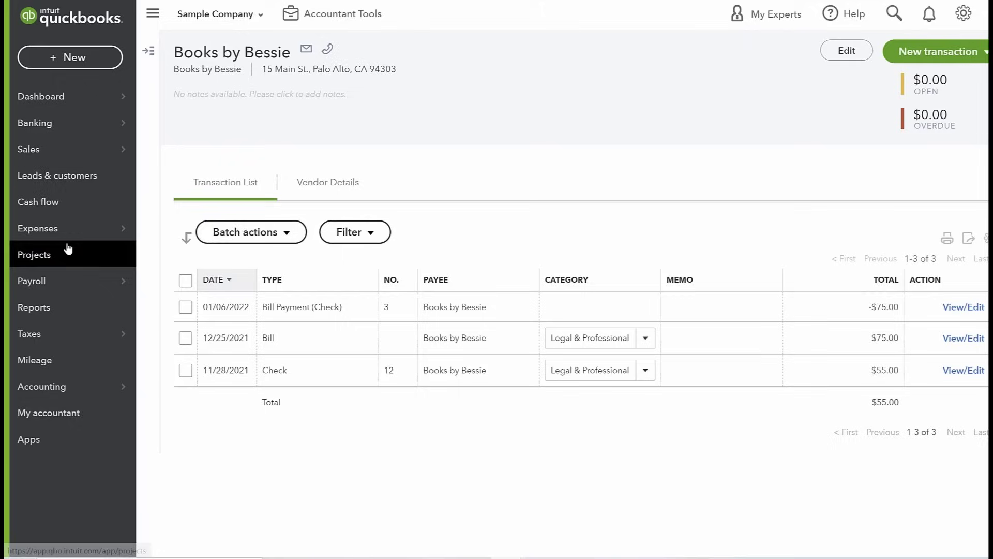
mouse_move(76, 235)
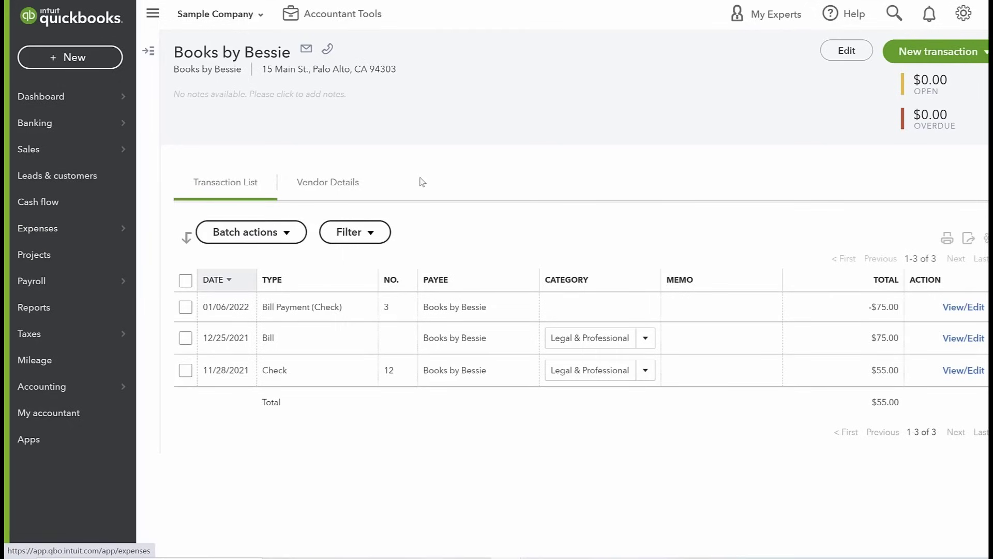
click(73, 234)
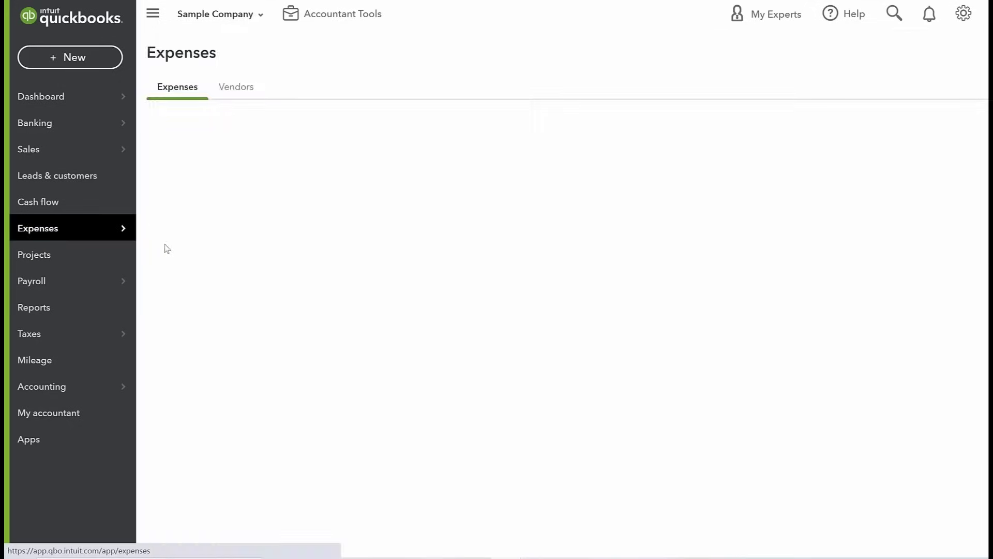
click(84, 285)
click(57, 230)
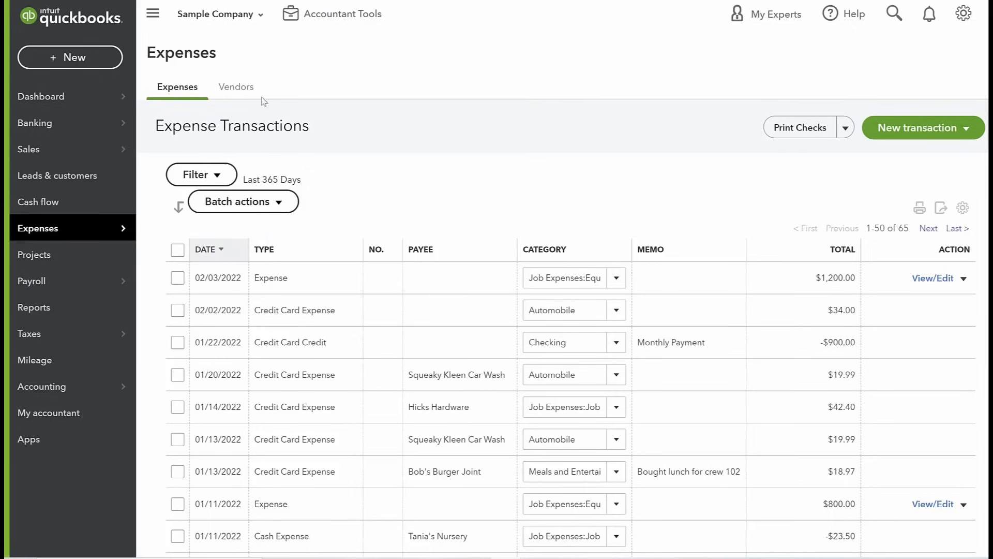
Look through the open balances in the Vendors list and open the Brosnahan Insurance Agency record.
click(238, 88)
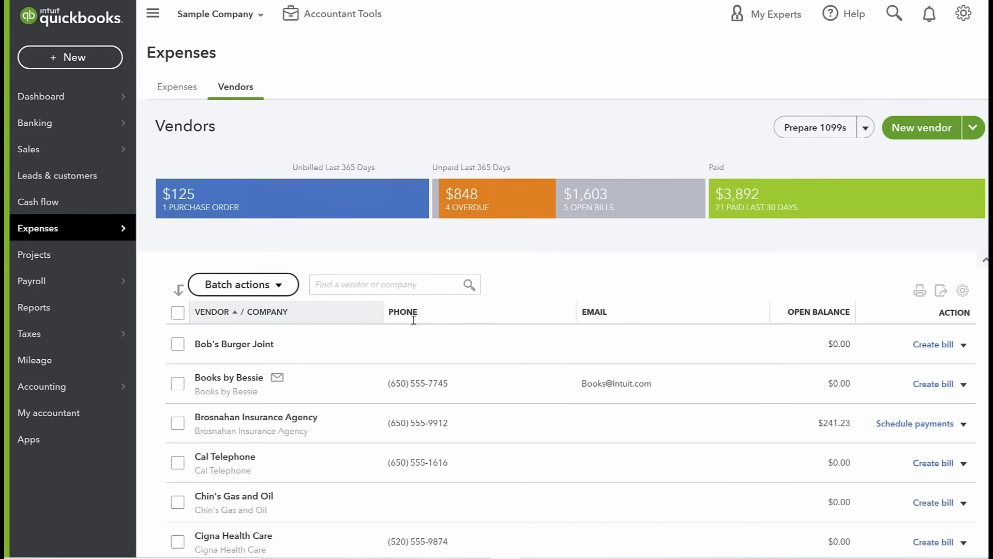
scroll(412, 341, down, 4)
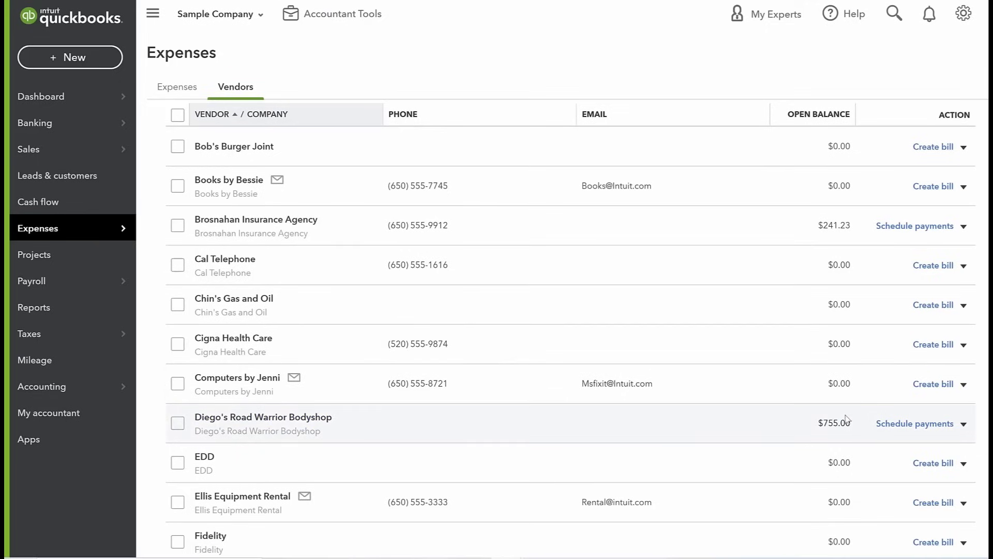
click(787, 226)
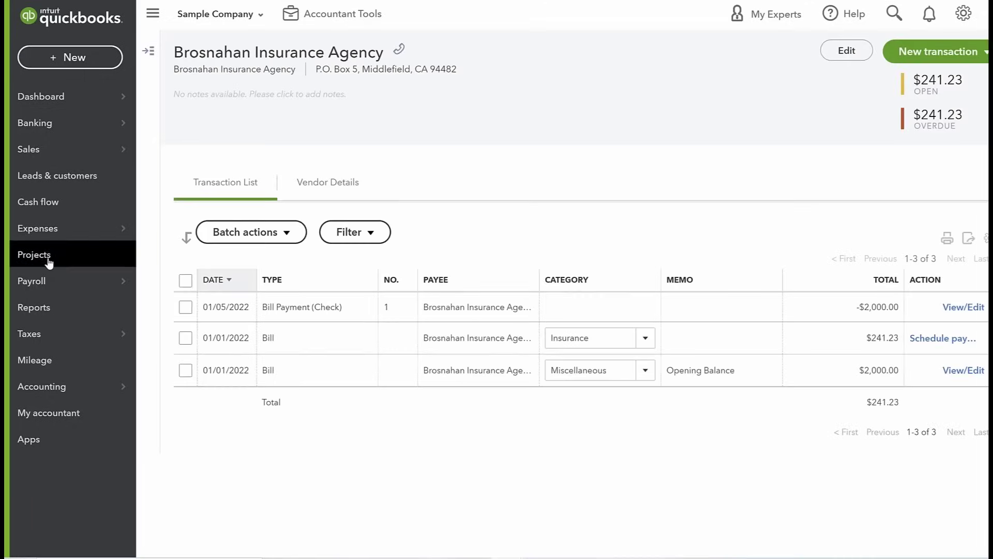
Open the Reports list and browse the standard report groups, including Business overview, Who owes you, Sales and customers, What you owe and Sales tax.
click(78, 333)
click(80, 308)
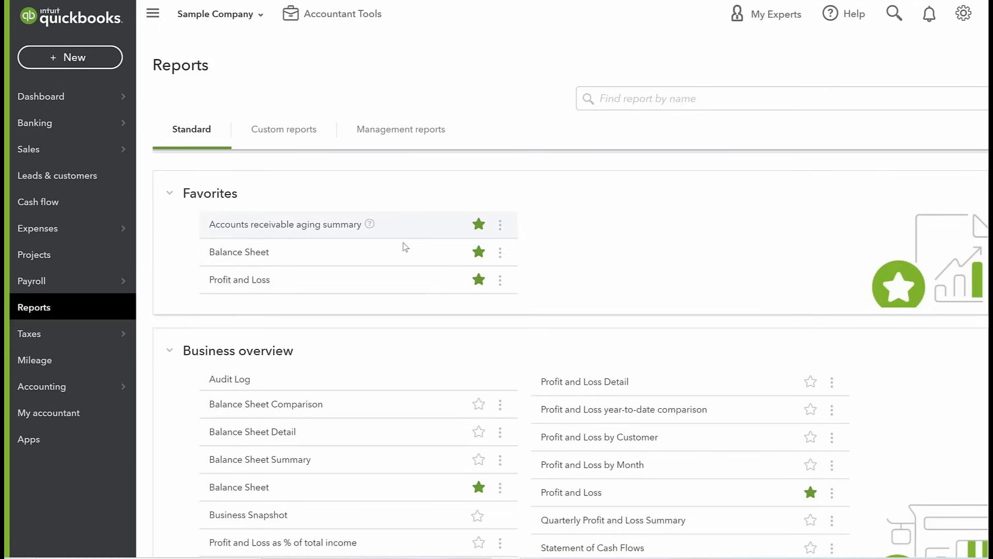
scroll(406, 254, down, 3)
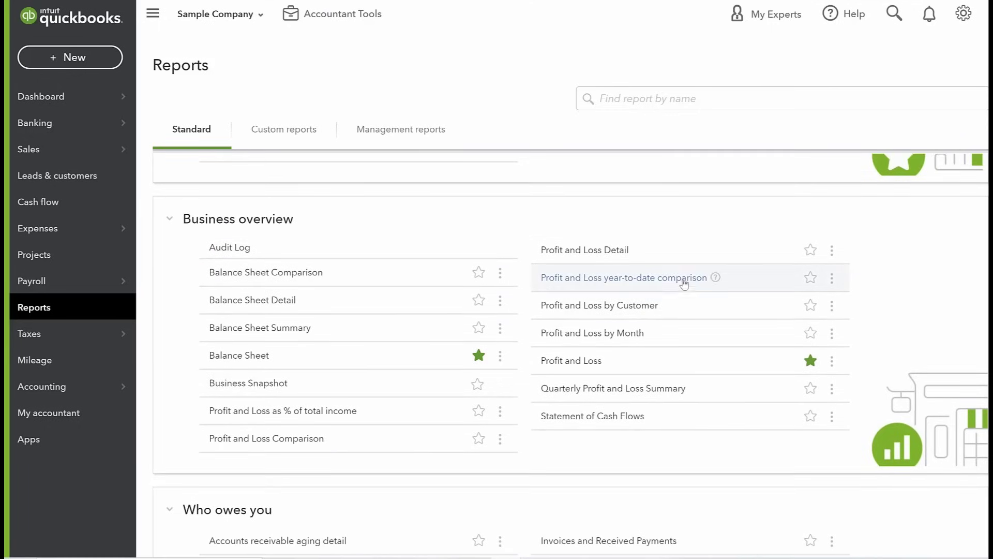
scroll(724, 421, down, 4)
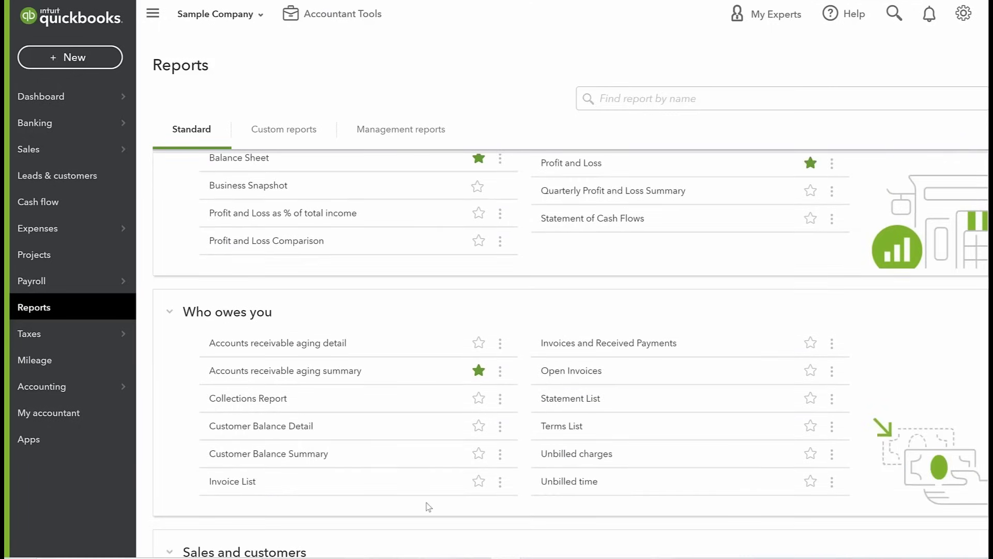
scroll(429, 506, down, 6)
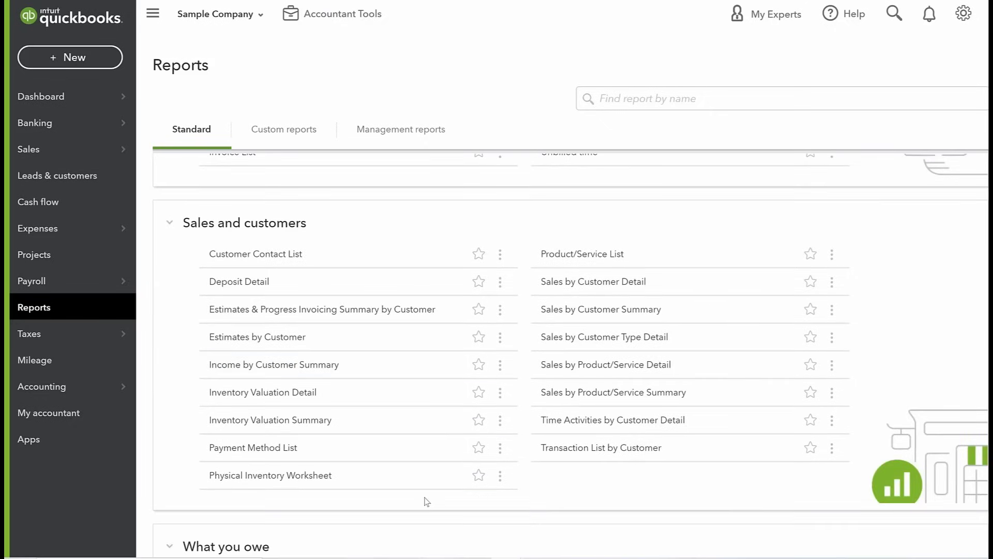
scroll(709, 483, down, 4)
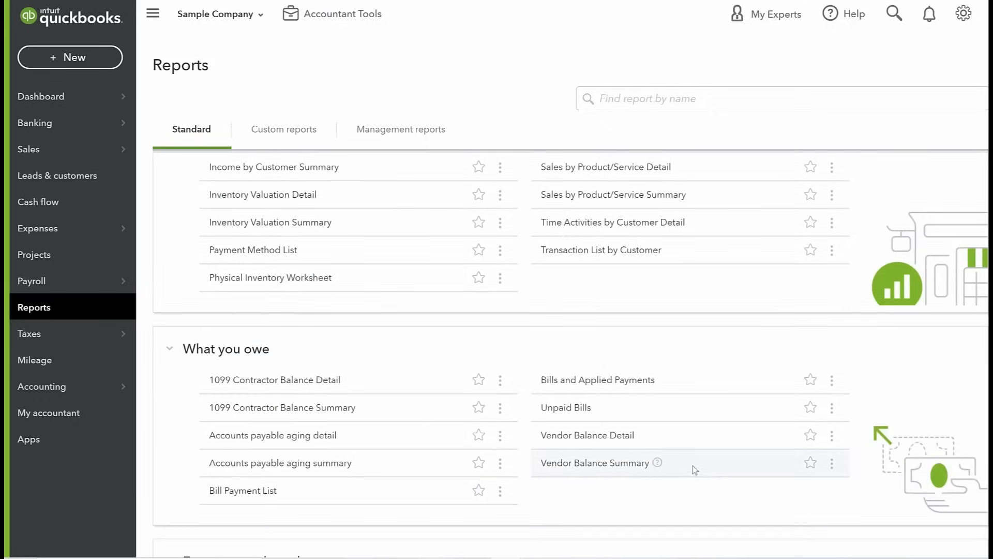
scroll(695, 470, down, 8)
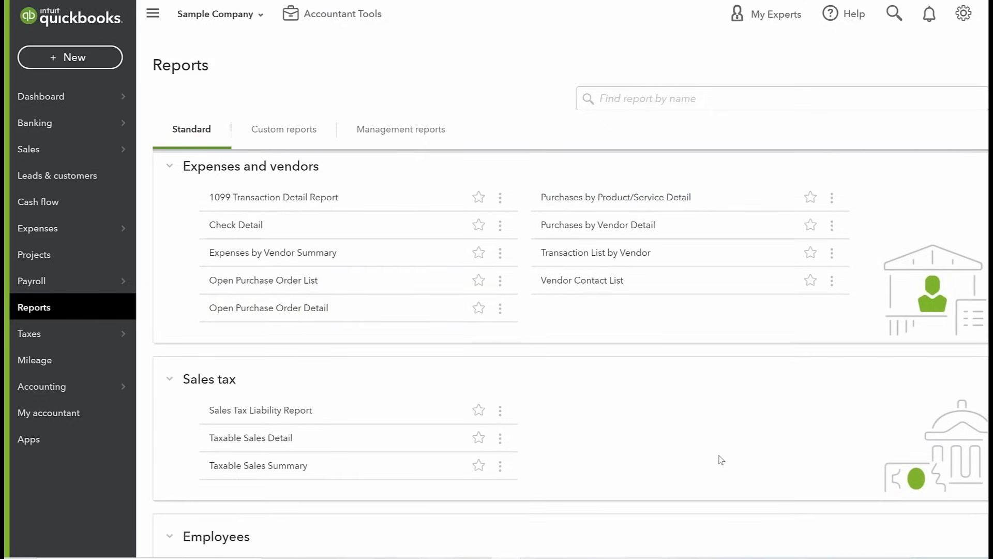
scroll(722, 459, down, 2)
scroll(723, 466, up, 13)
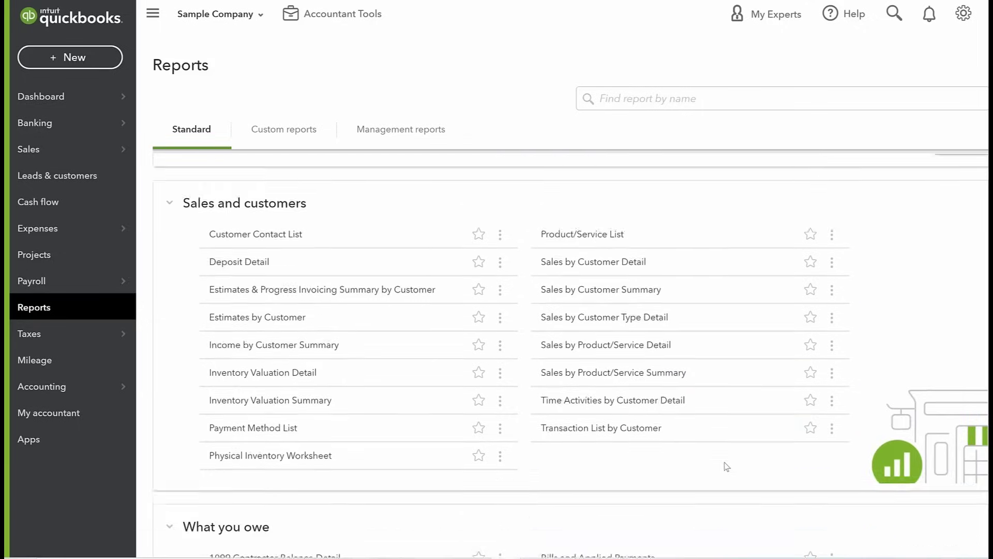
scroll(727, 466, up, 4)
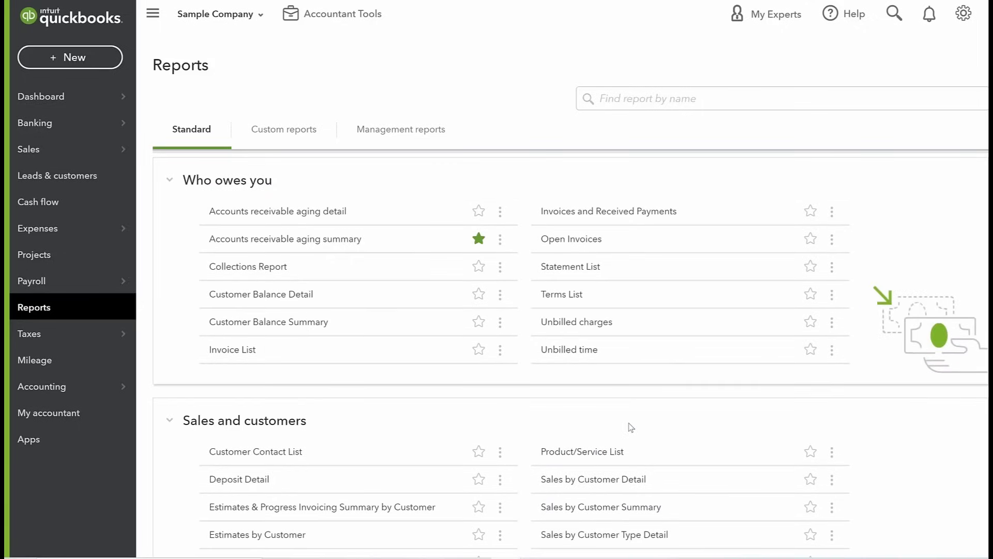
scroll(632, 427, down, 1)
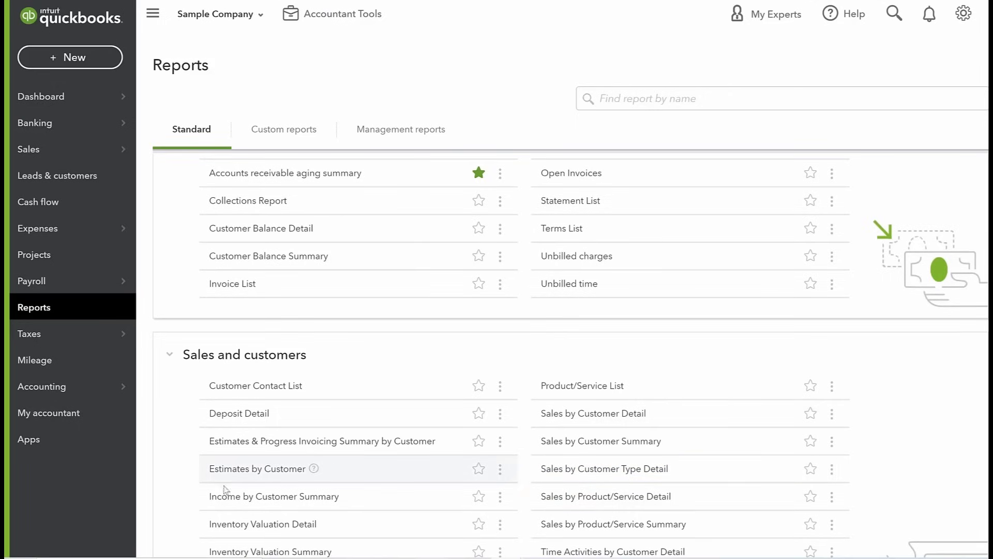
mouse_move(88, 123)
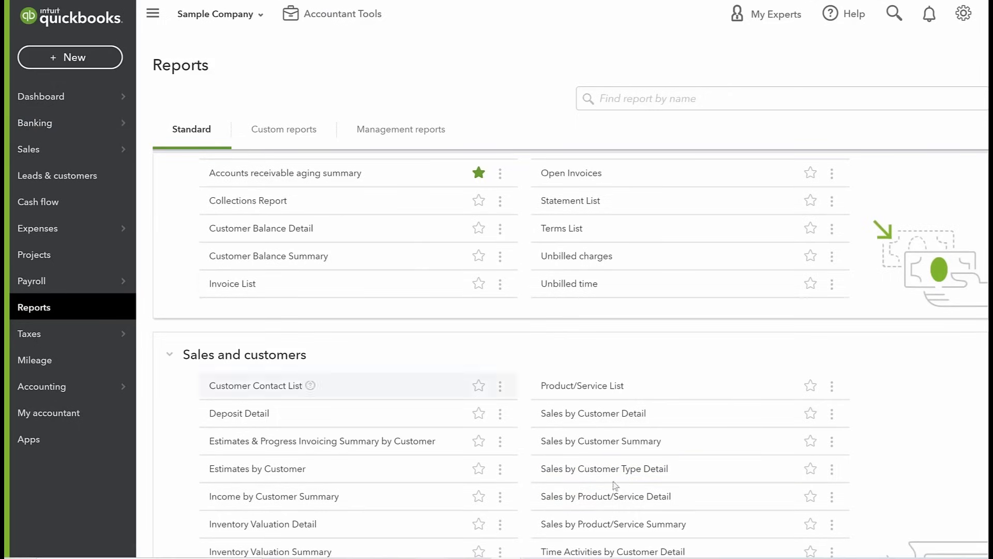
scroll(712, 408, up, 3)
scroll(709, 411, down, 6)
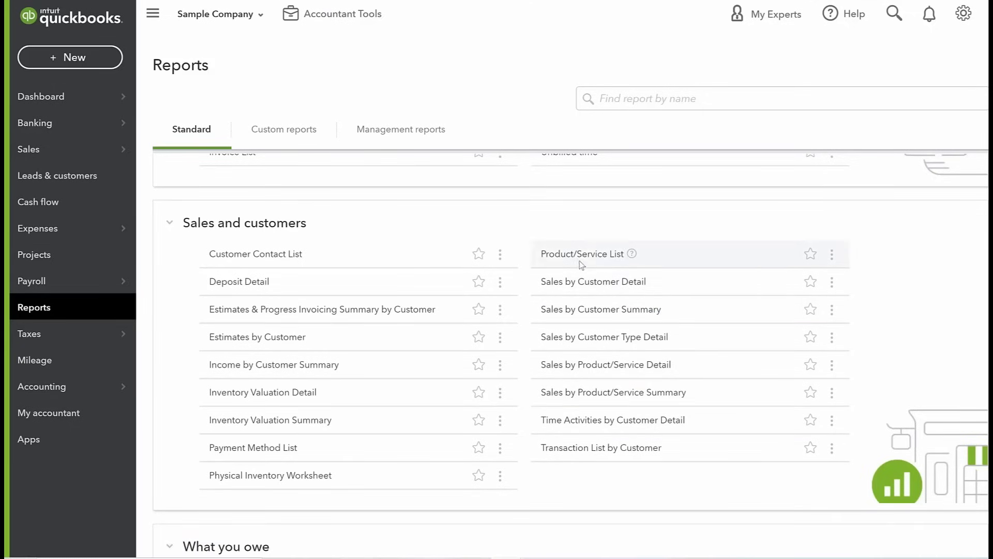
Run the Sales by Product/Service Detail report from 01/01/2022 to 02/03/2022 and look through its sales lines.
click(571, 365)
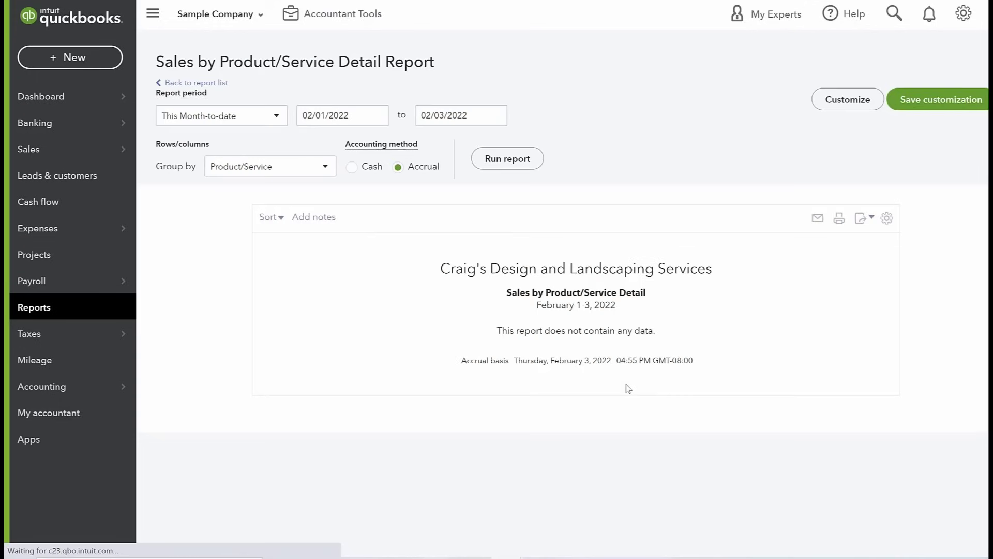
click(377, 115)
click(310, 149)
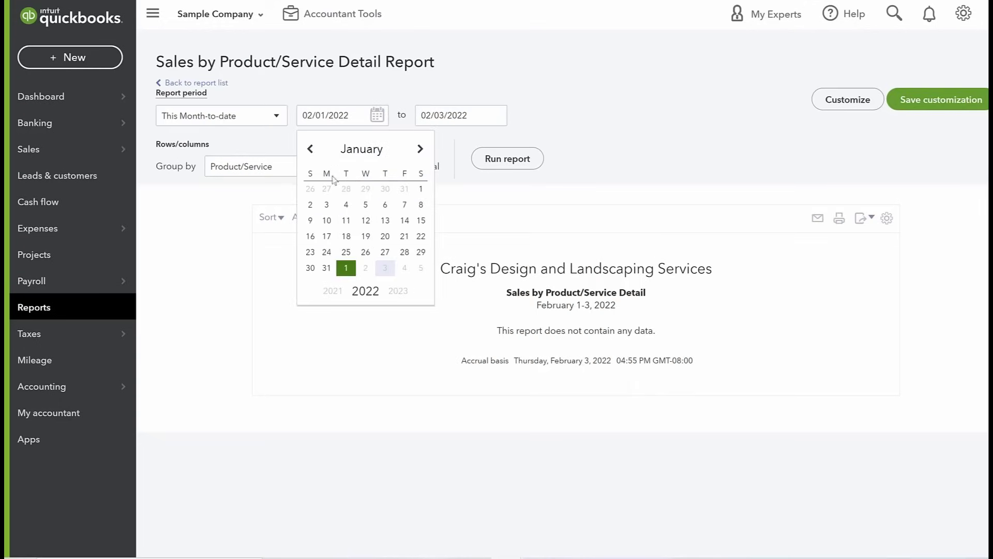
click(421, 189)
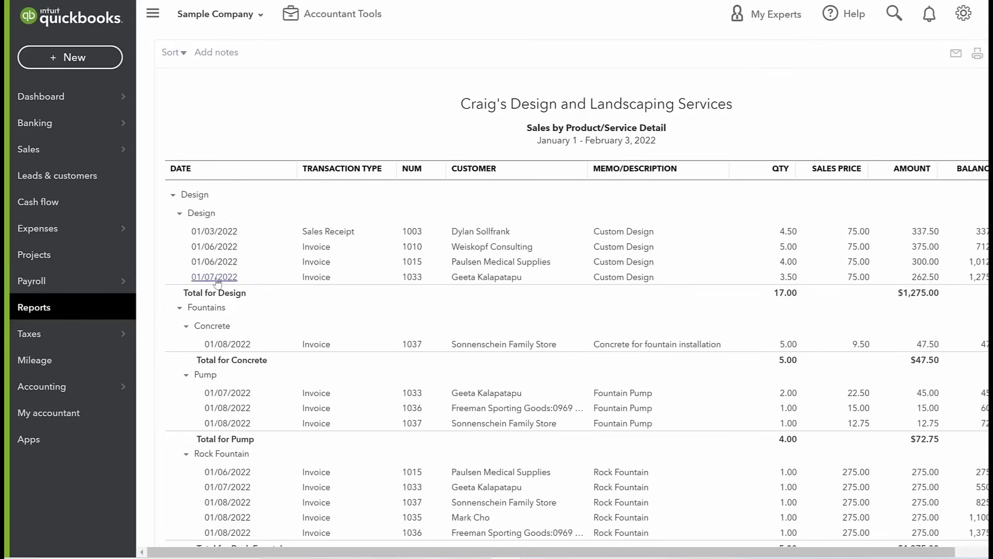
scroll(221, 323, down, 3)
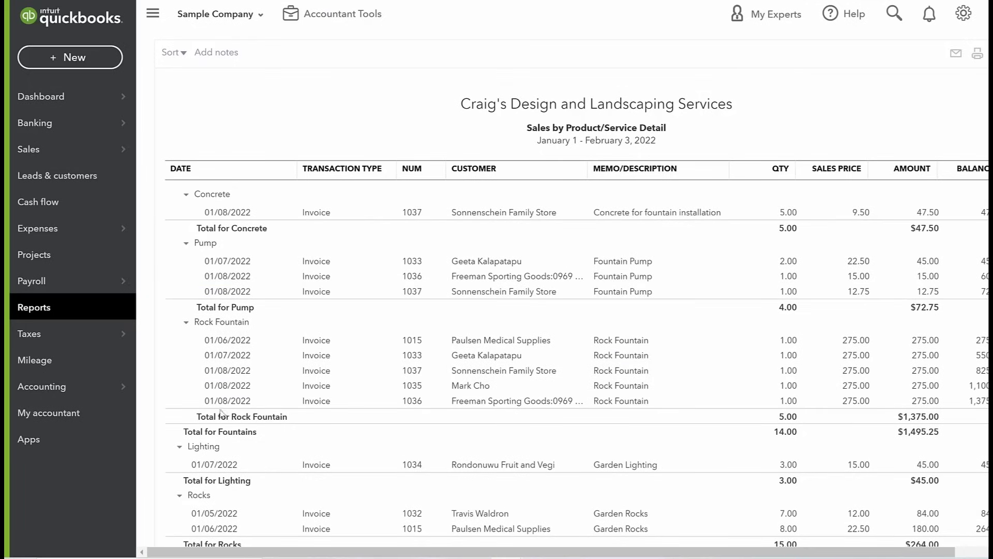
scroll(207, 430, down, 4)
scroll(206, 435, down, 4)
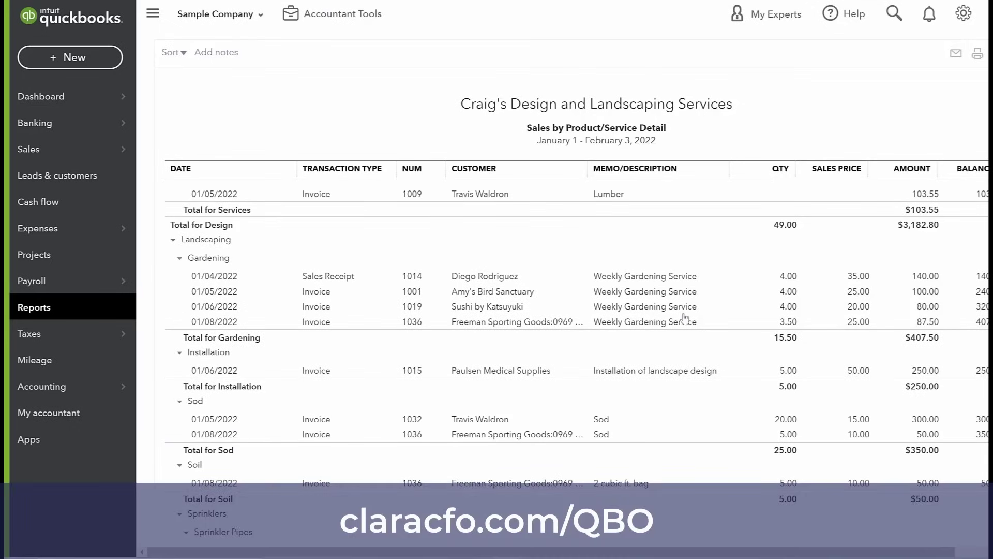
Leave the sales report and return to the company dashboard.
click(52, 307)
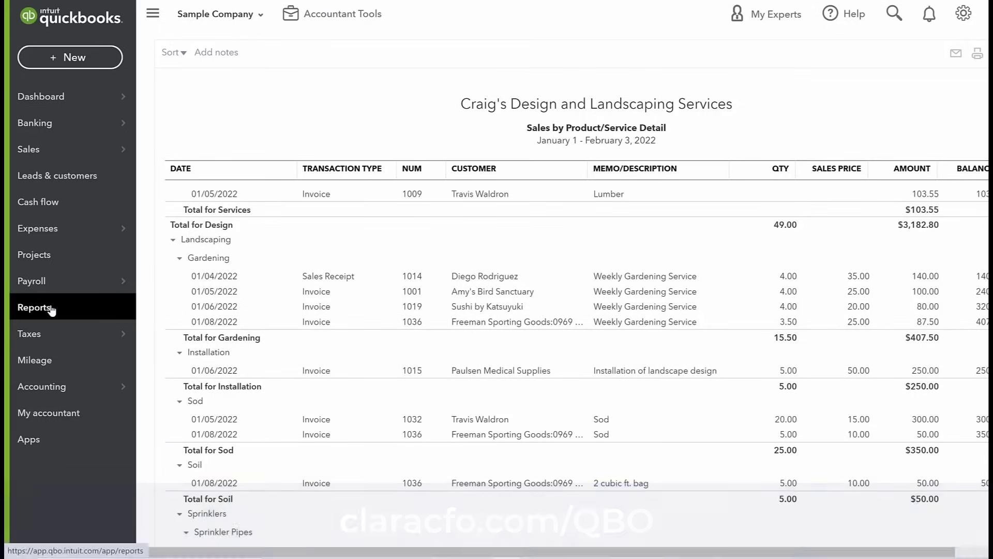
mouse_move(42, 150)
click(41, 98)
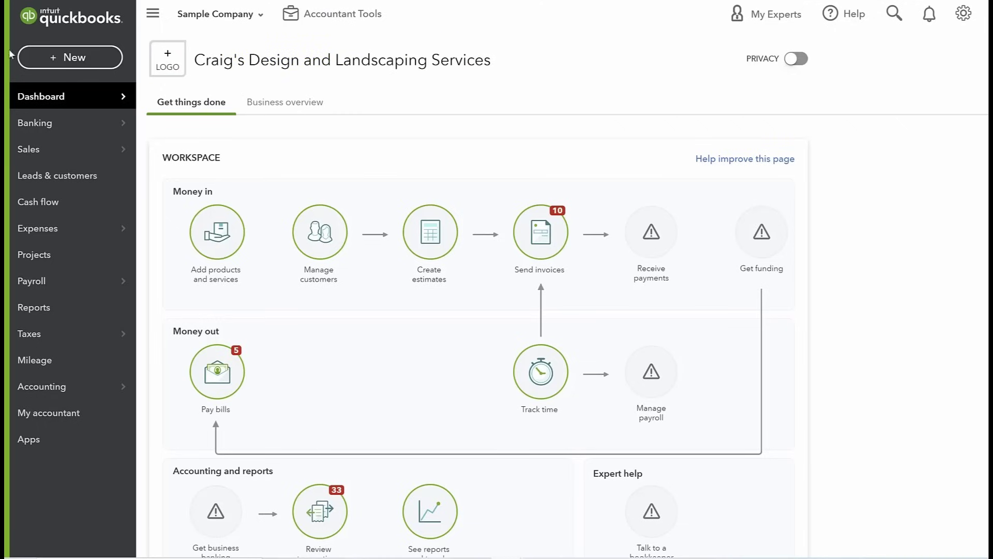
Open the Banking page and display the Checking account's transactions for review.
mouse_move(79, 128)
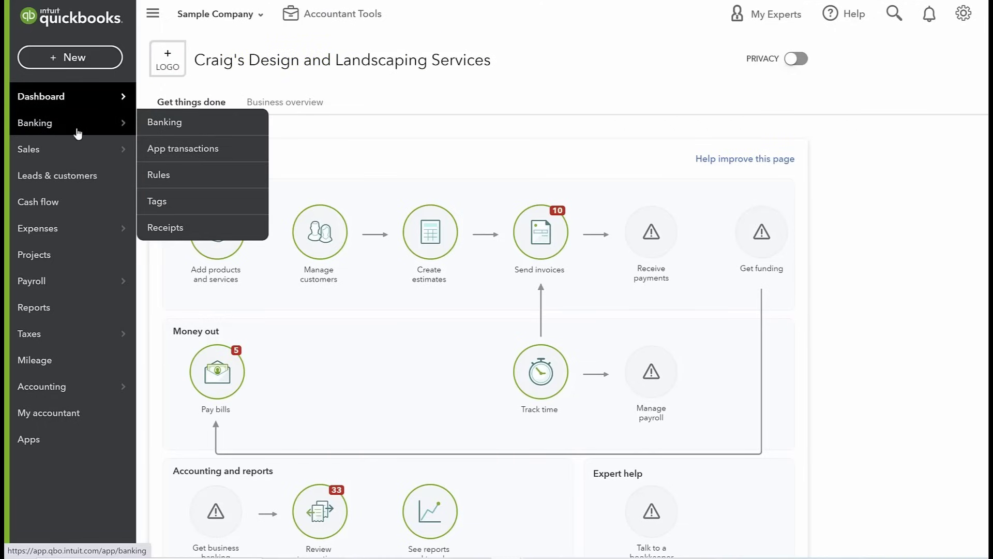
click(211, 123)
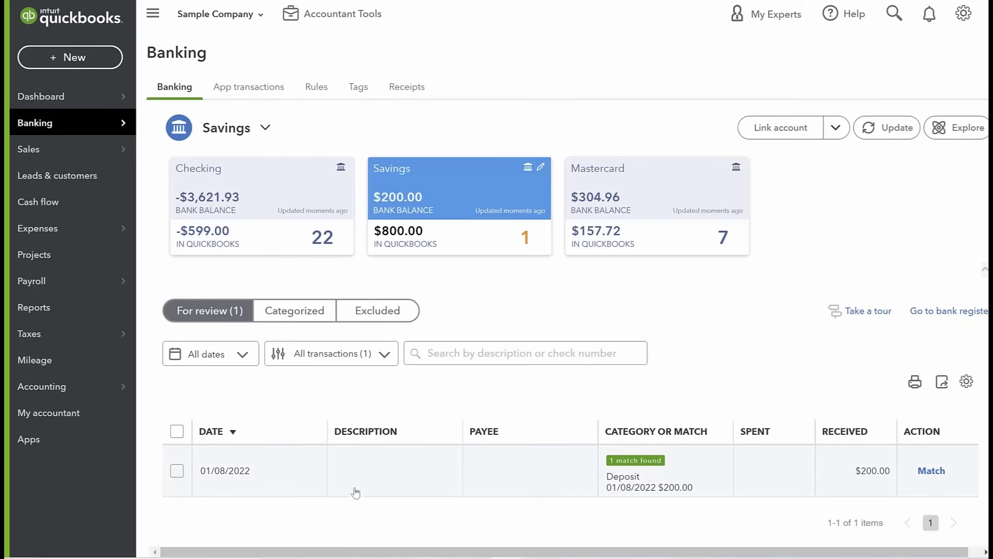
click(265, 215)
scroll(363, 484, down, 4)
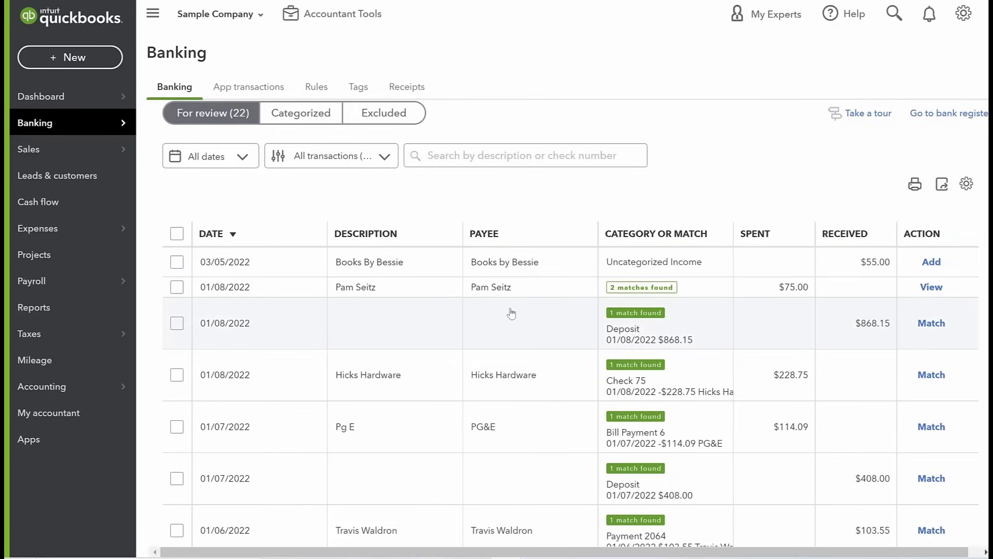
Inspect the match details of the 01/08/2022 deposit of $868.15, browse the other bank lines and select the Books by Bessie transaction.
click(512, 313)
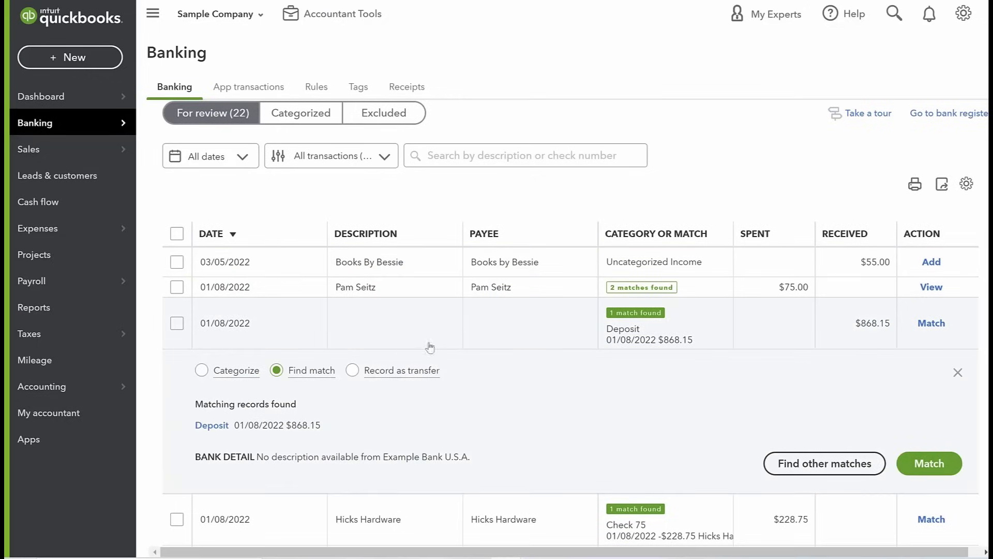
scroll(464, 286, down, 9)
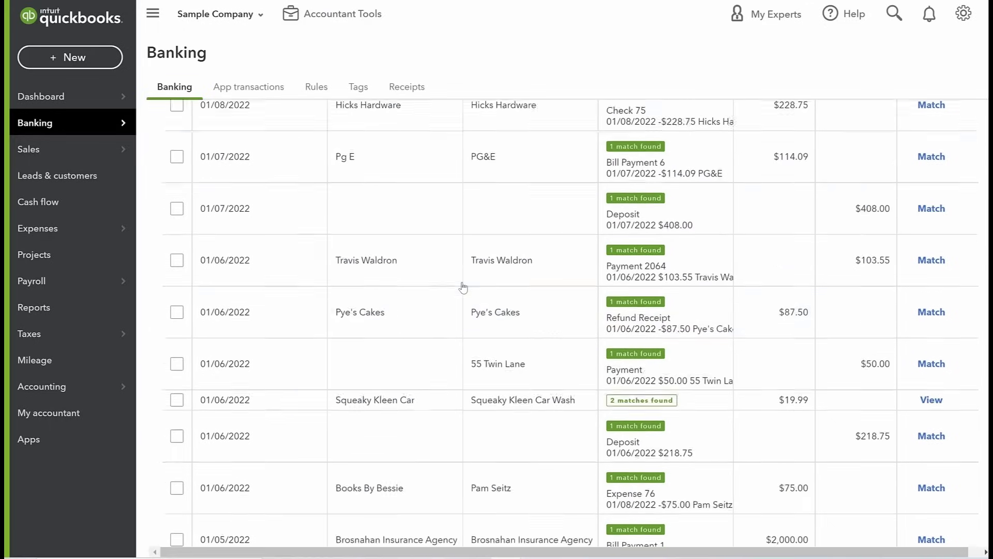
scroll(463, 287, up, 9)
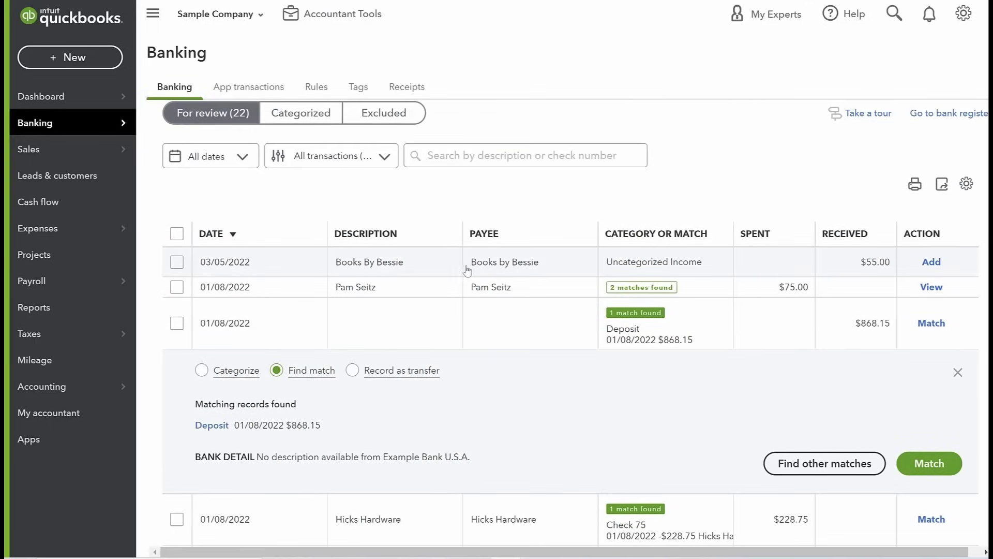
click(523, 264)
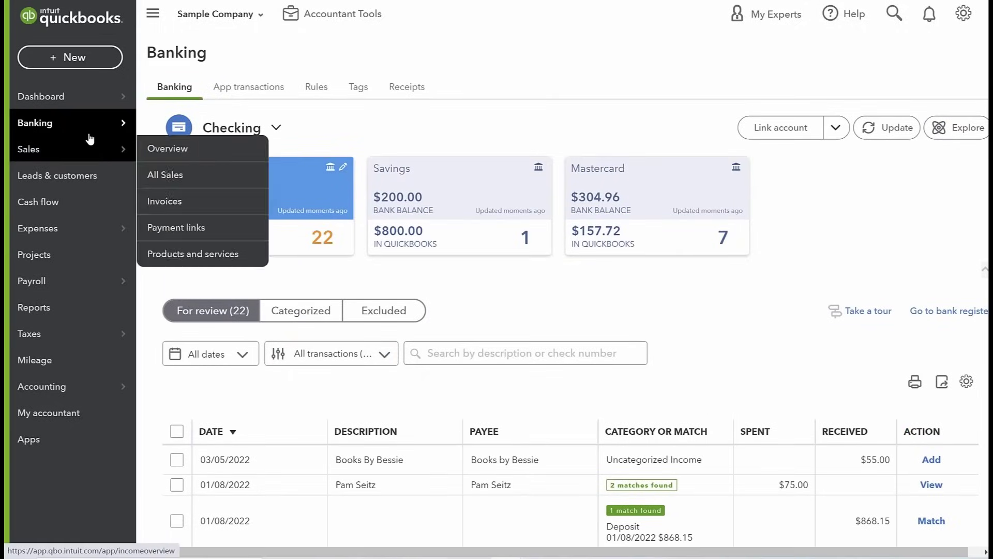
Look through the Checking account's list of bank transactions awaiting review once more.
mouse_move(82, 122)
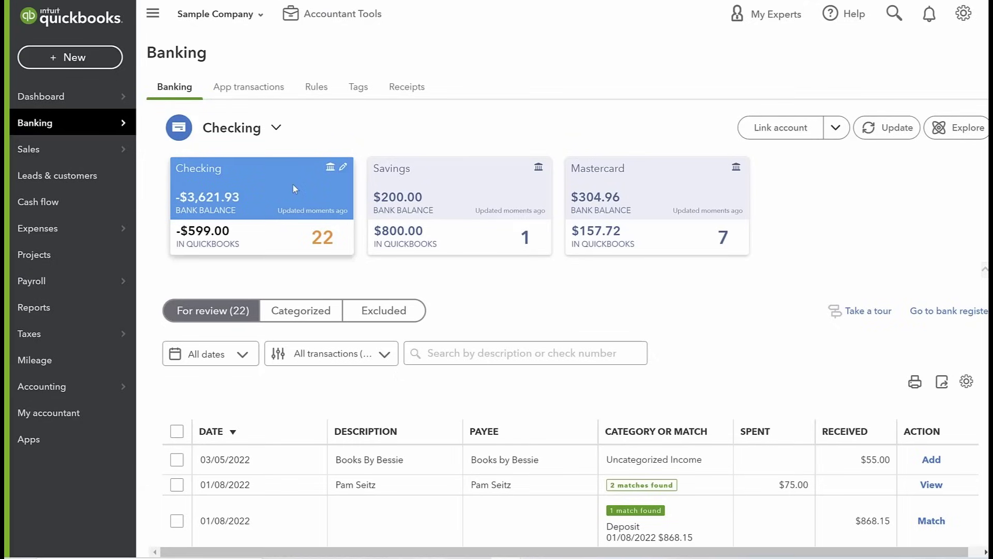
scroll(355, 232, down, 8)
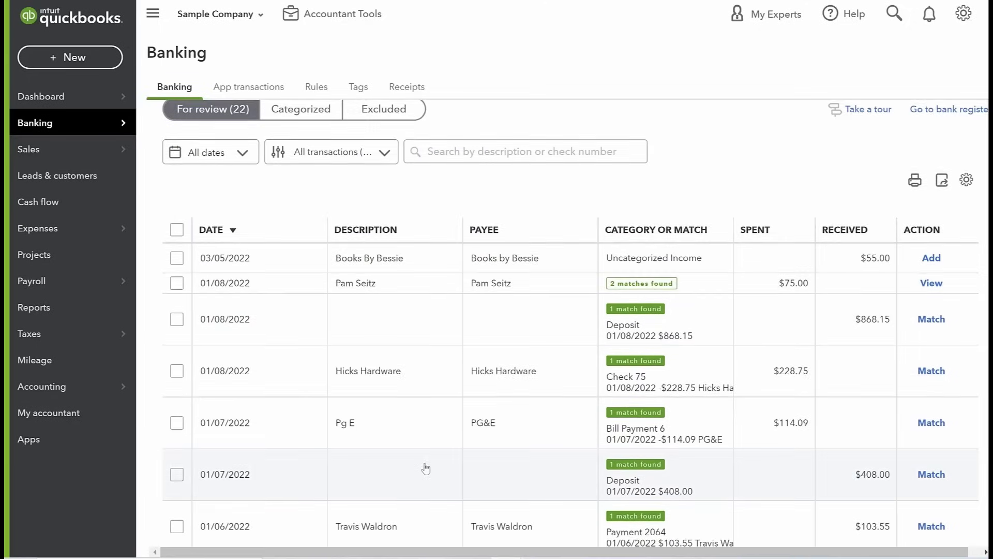
scroll(425, 468, down, 5)
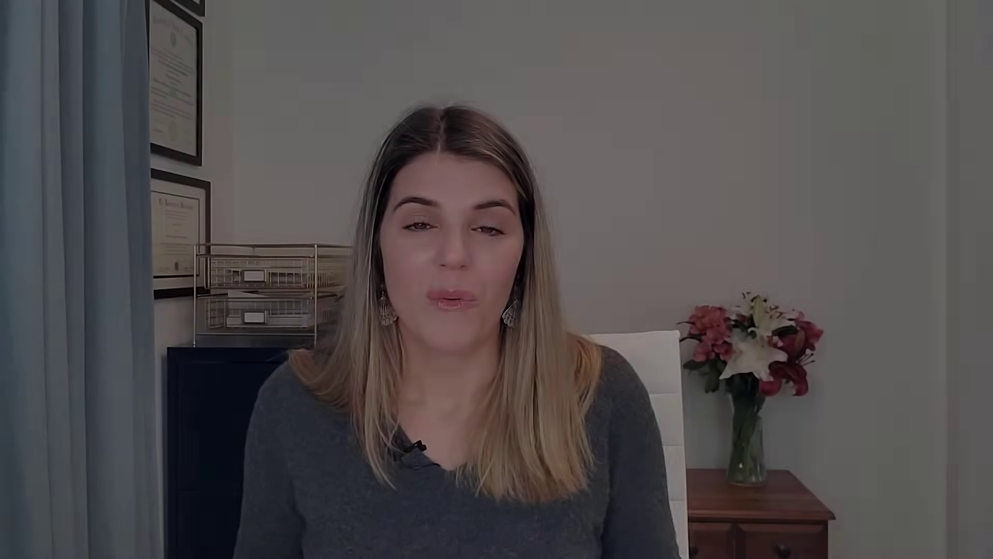